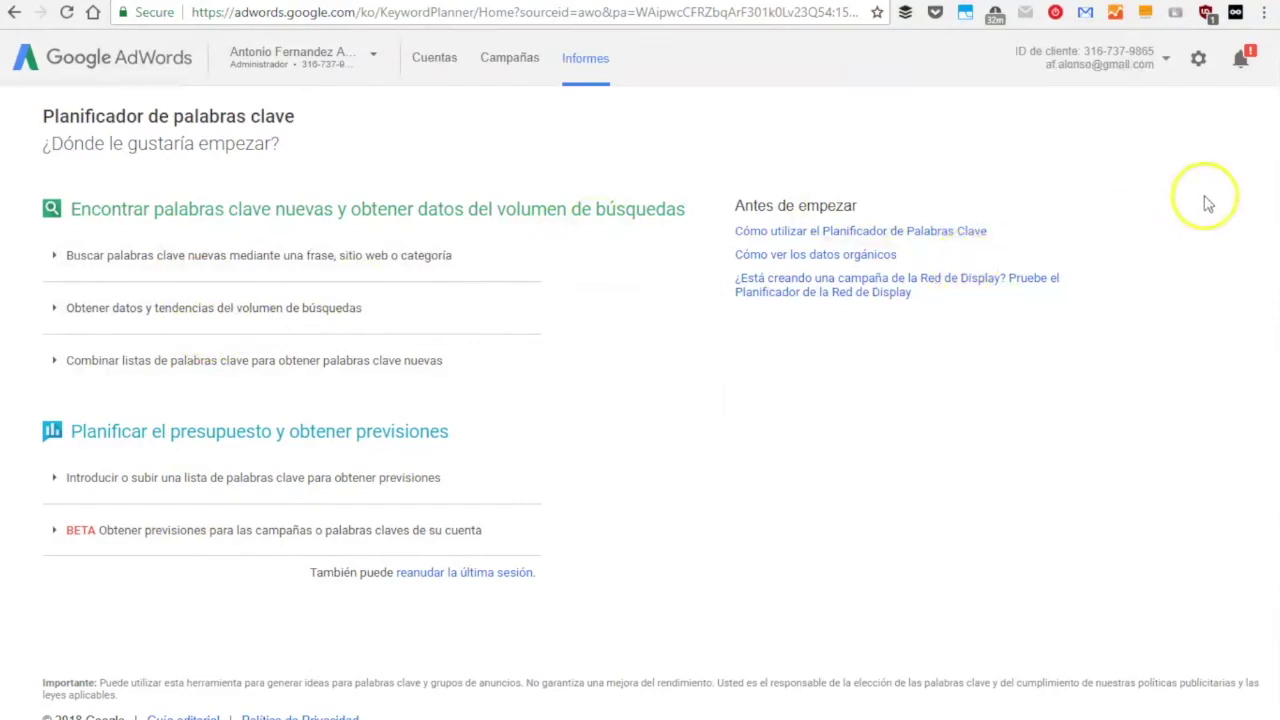
# - Switch from the old AdWords interface to the new one and show the list of managed accounts
pyautogui.click(1198, 60)
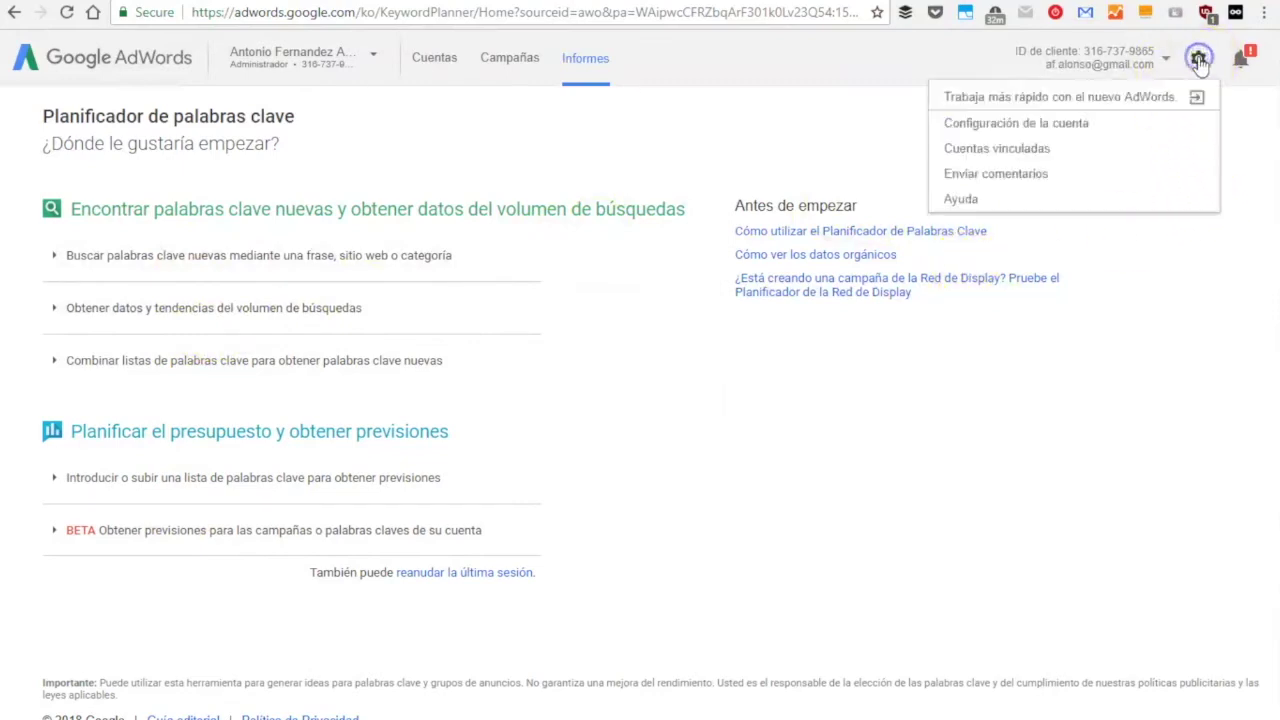
pyautogui.click(1156, 102)
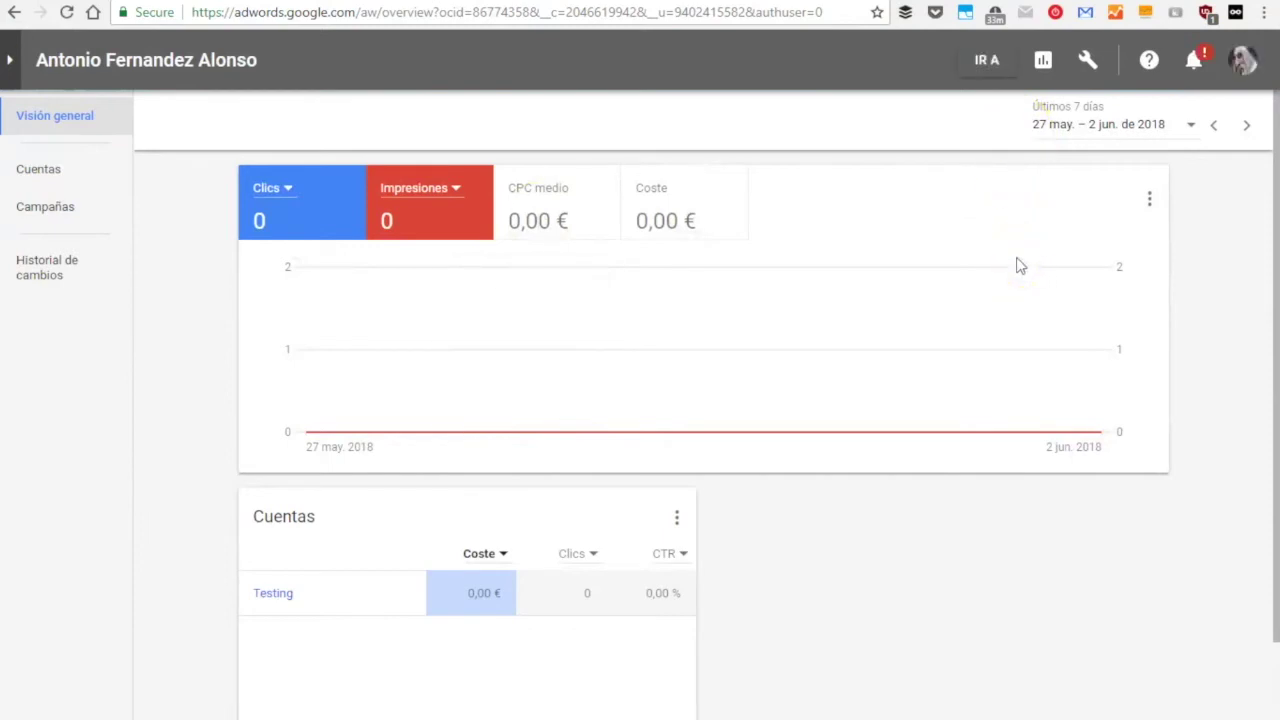
pyautogui.click(1087, 62)
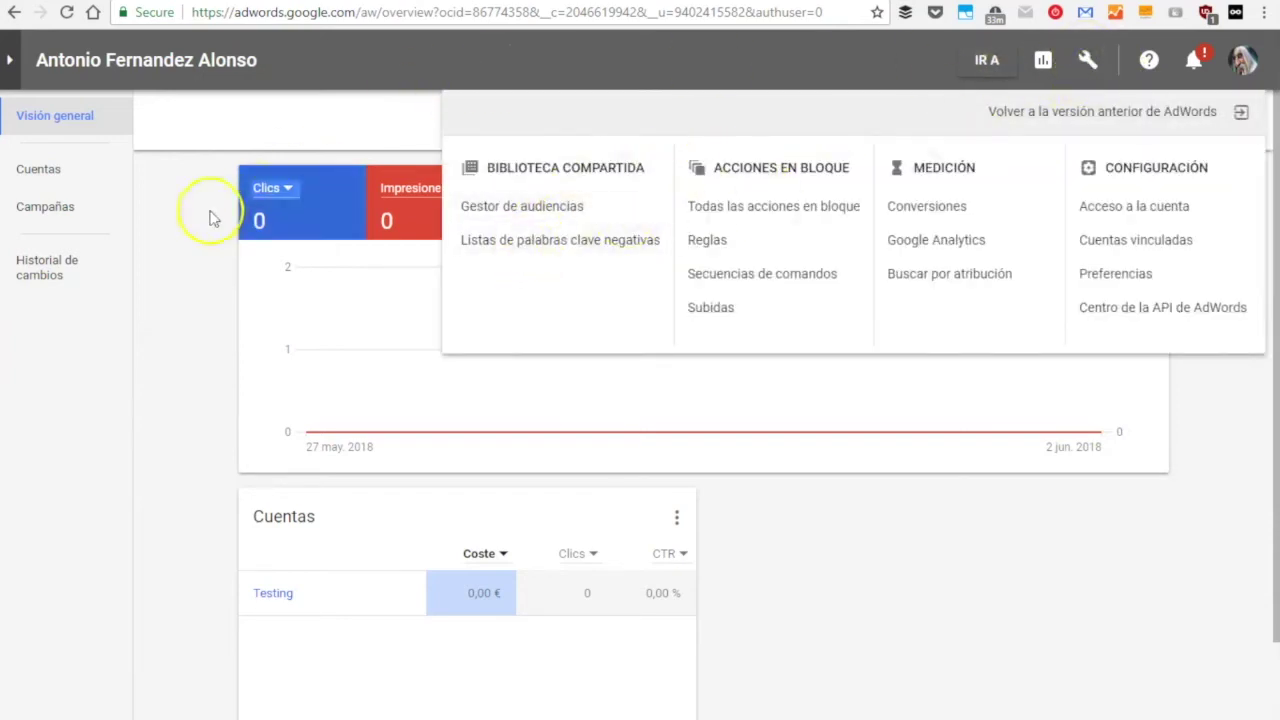
pyautogui.click(33, 174)
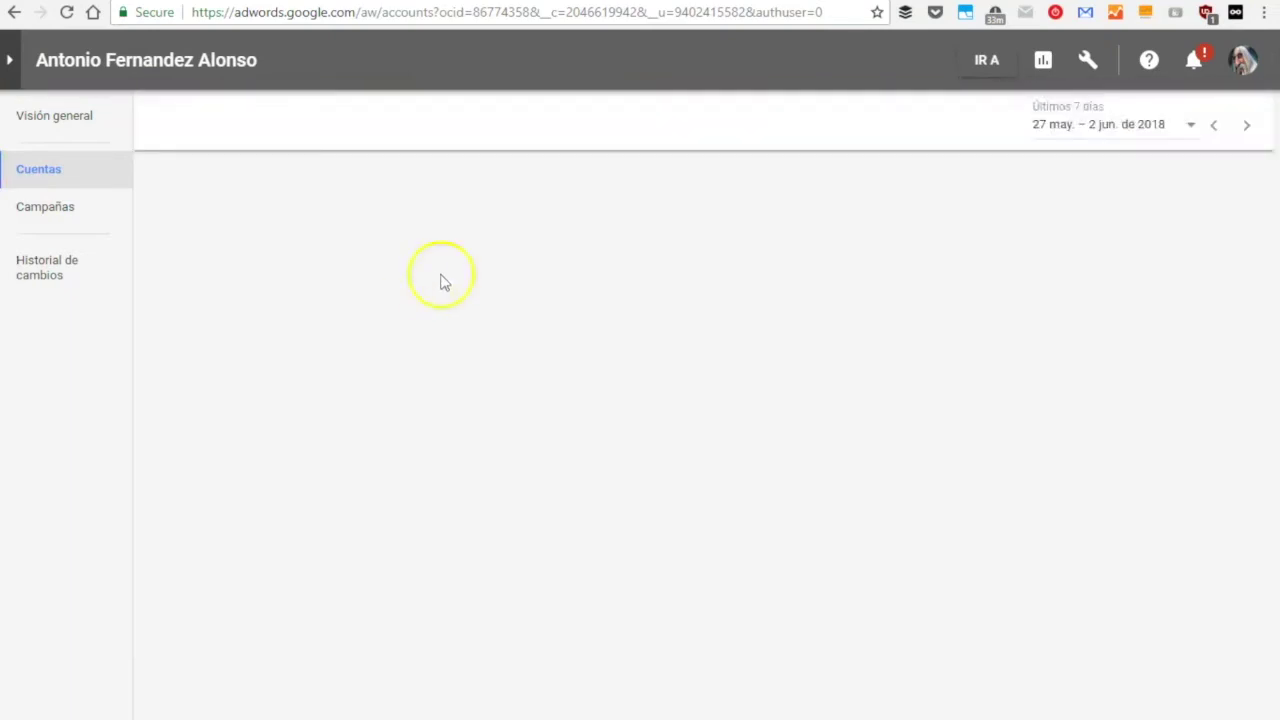
# - Open the Keyword Planner of the Testing account
pyautogui.click(1088, 58)
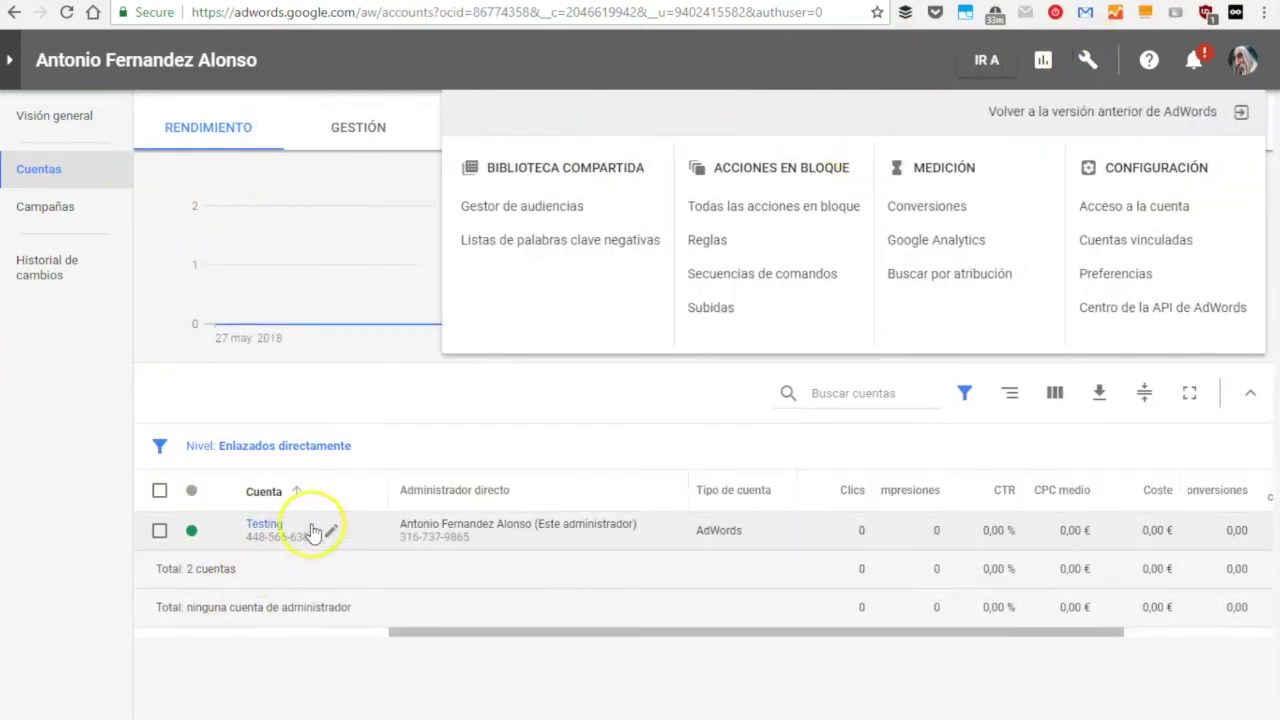
pyautogui.click(268, 525)
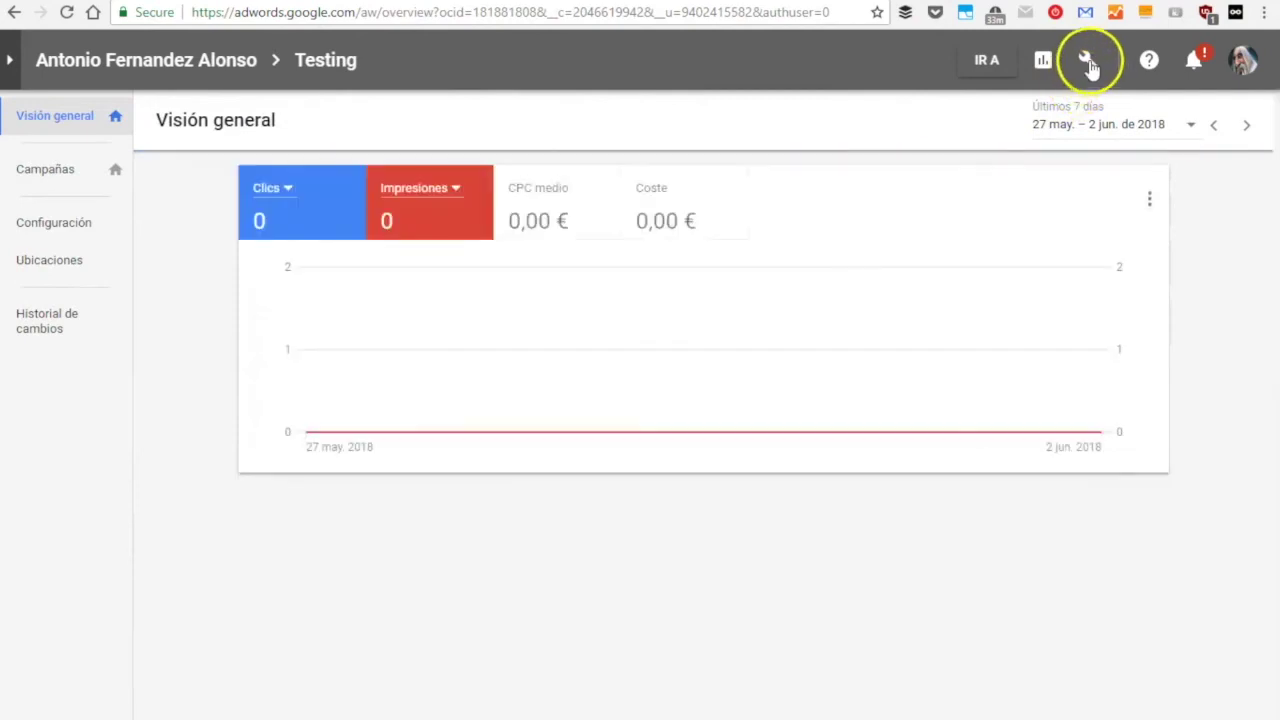
pyautogui.click(1090, 66)
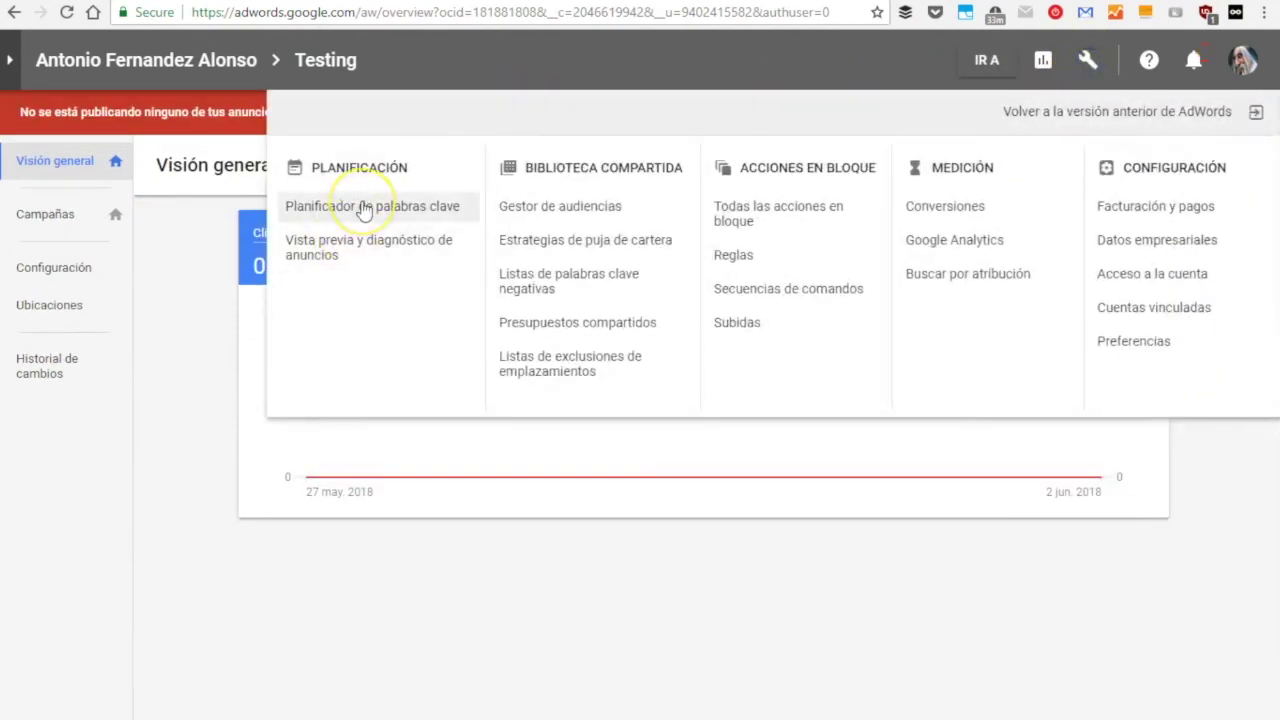
pyautogui.click(363, 208)
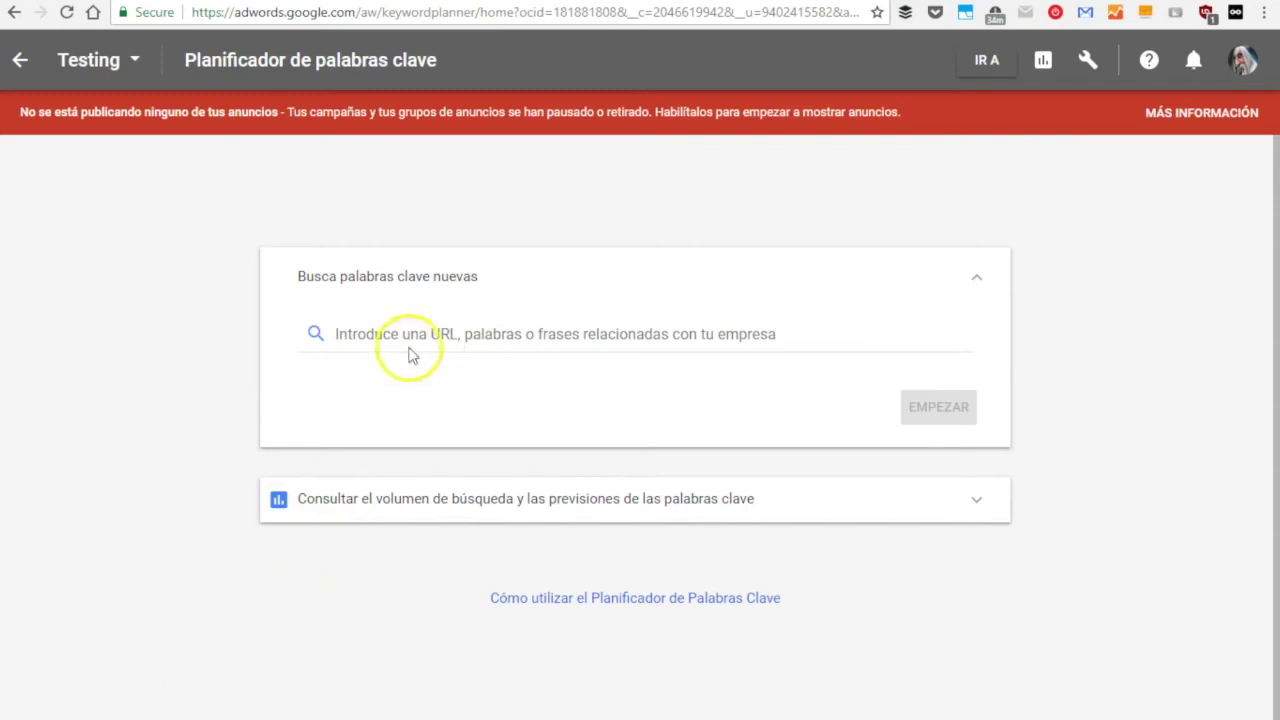
# - Fill the new keyword search with presupuesto seo, consultoria seo and asesoria seo, plus the URL of the personal website
pyautogui.click(438, 333)
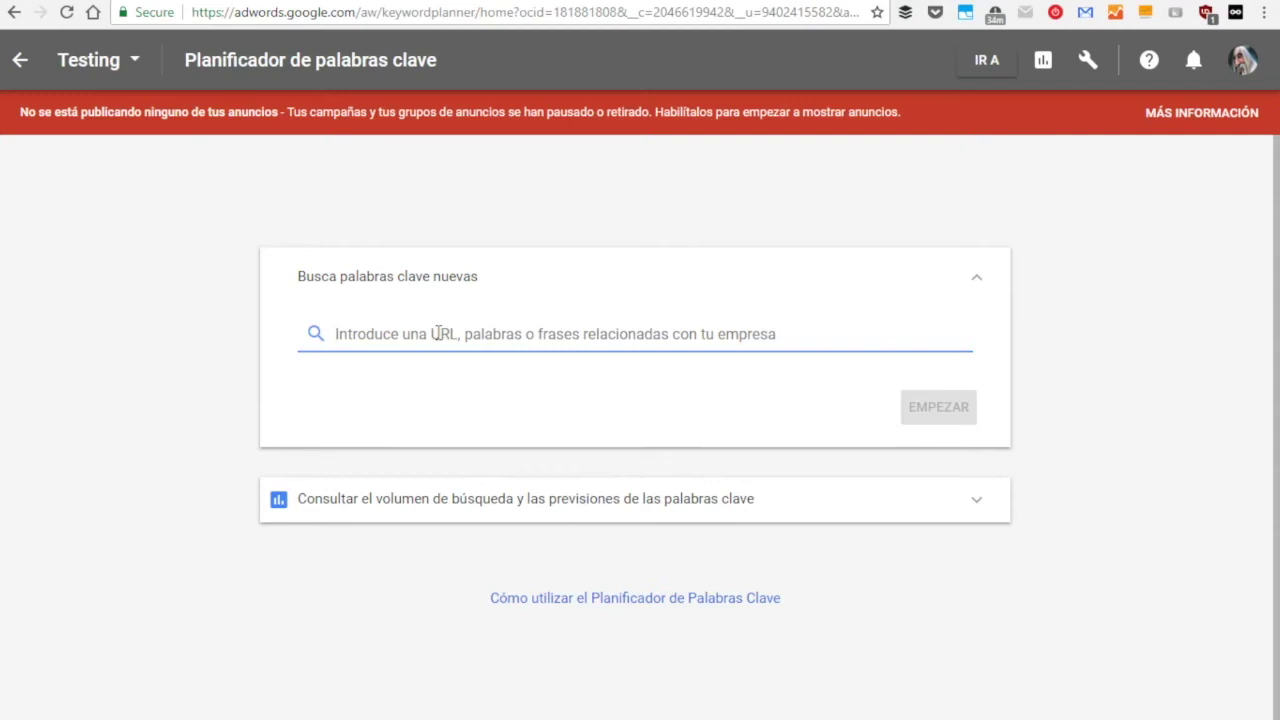
pyautogui.write('presupue')
pyautogui.write('sto')
pyautogui.write(' sec')
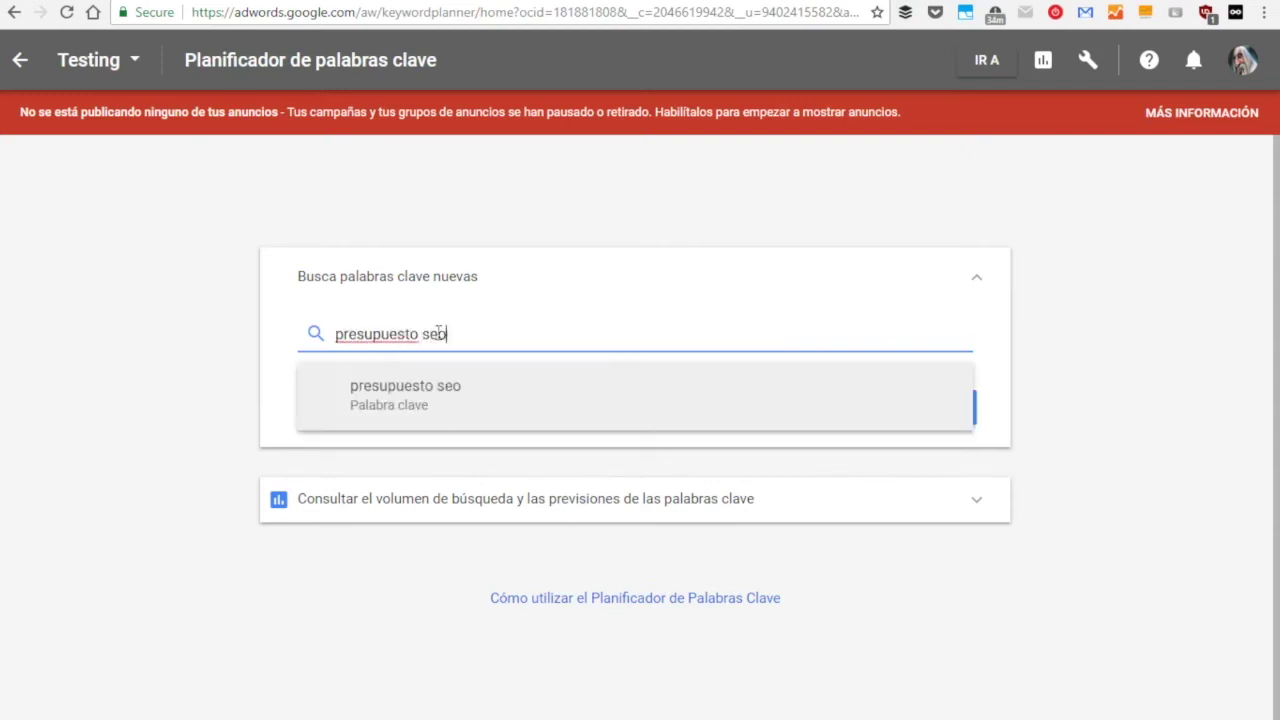
pyautogui.press('Return')
pyautogui.write('consultoria seo')
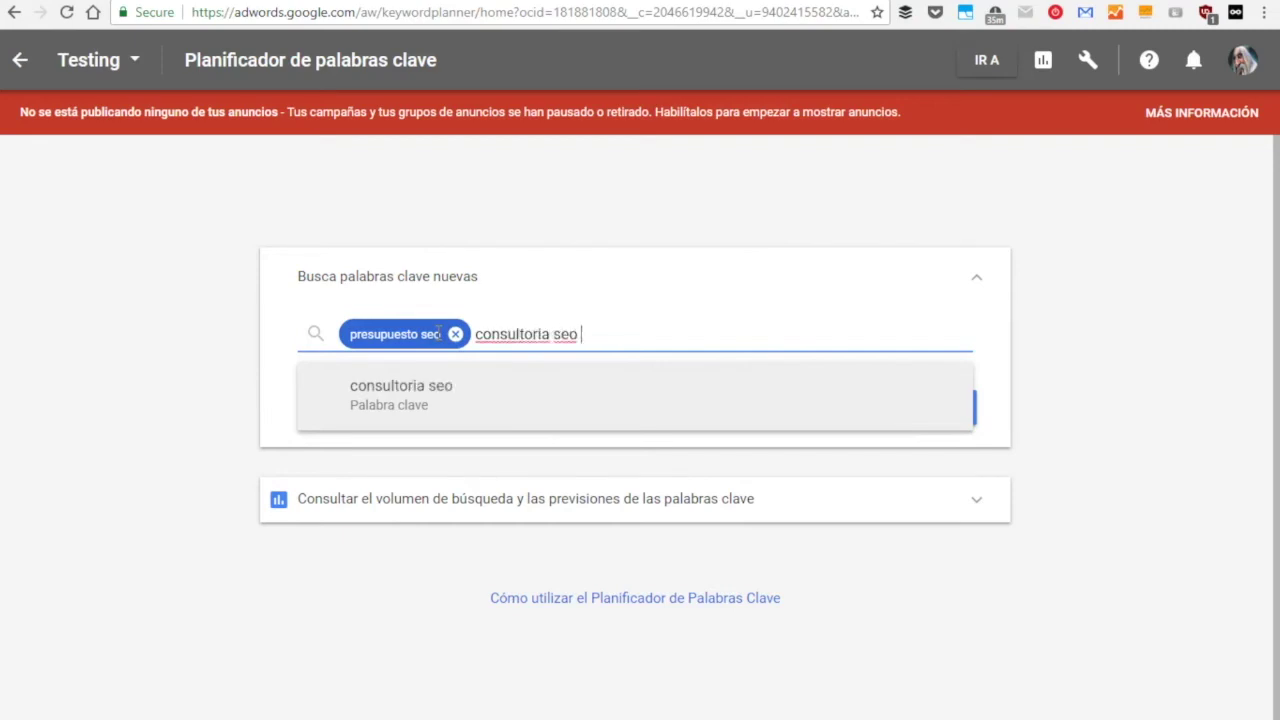
pyautogui.press('Return')
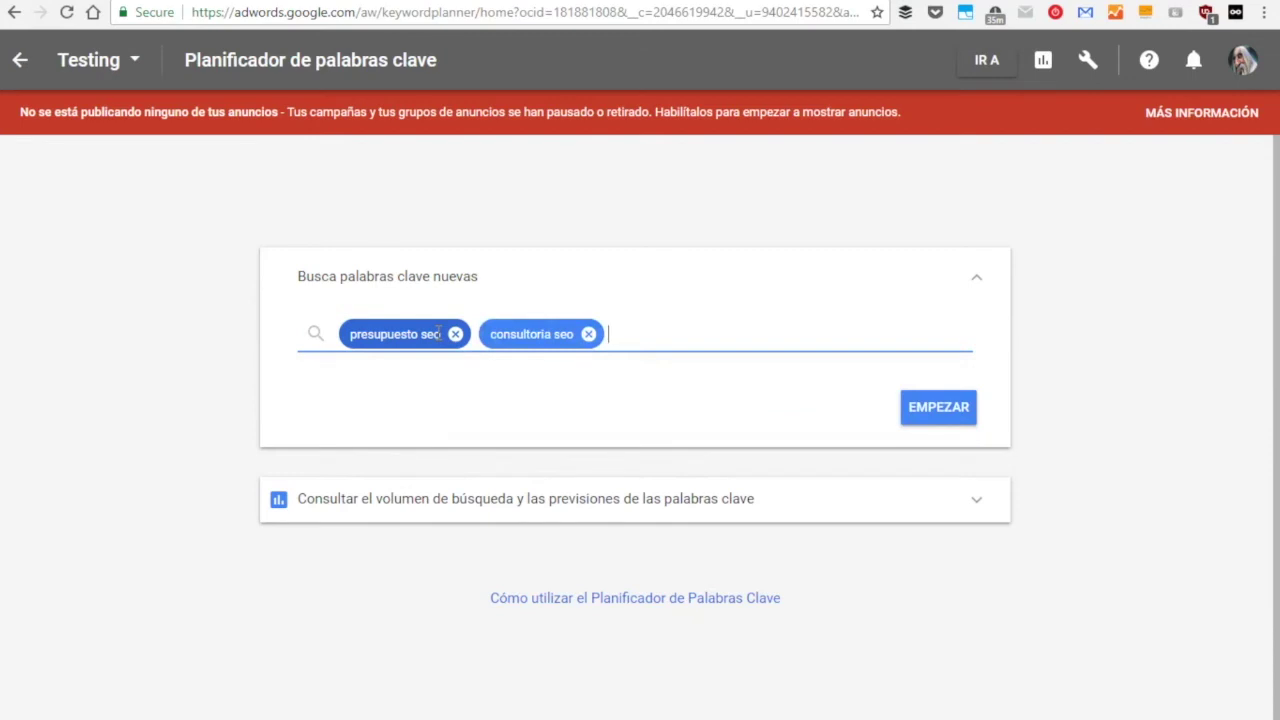
pyautogui.write('as')
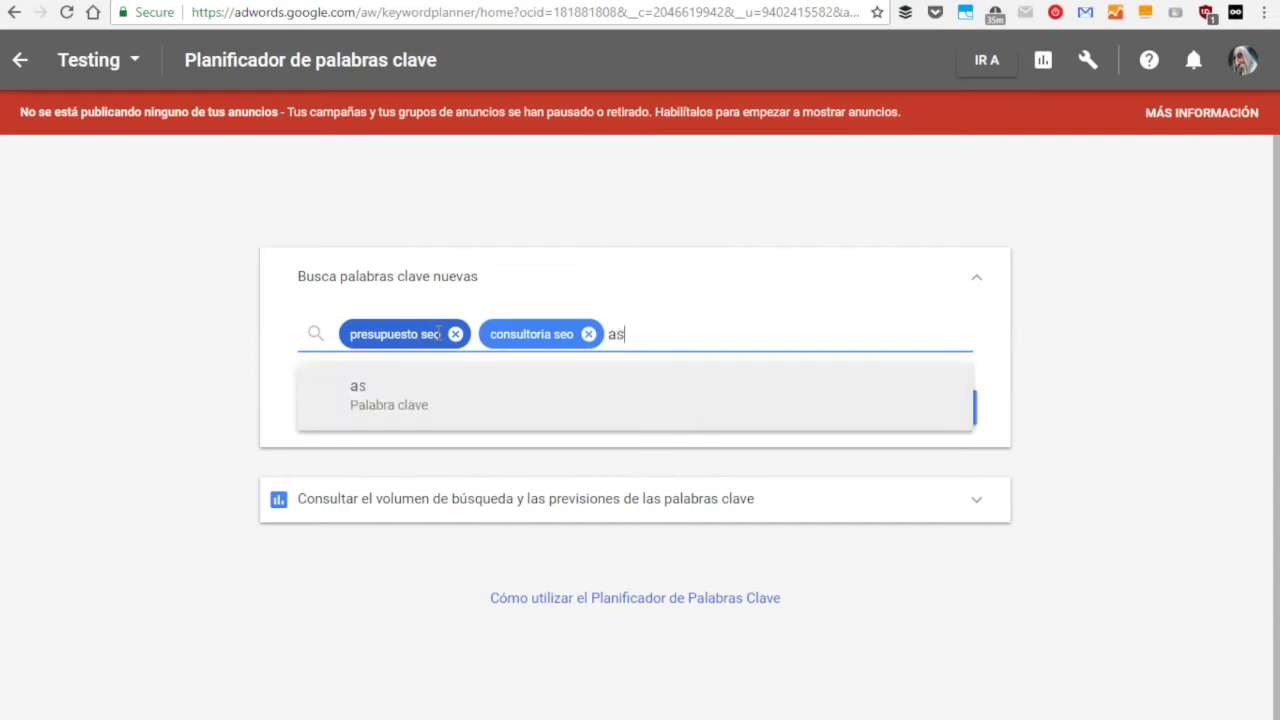
pyautogui.write('esoria seo')
pyautogui.press('Return')
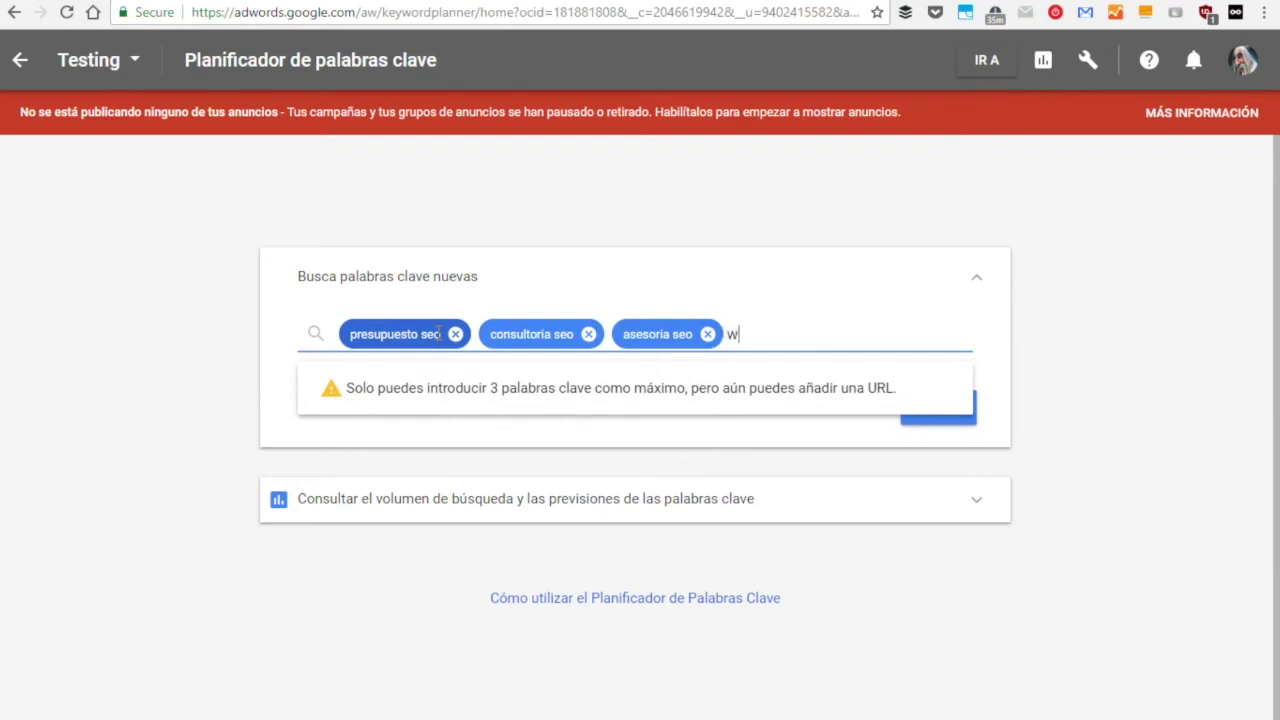
pyautogui.write('.afernandezalonso.com')
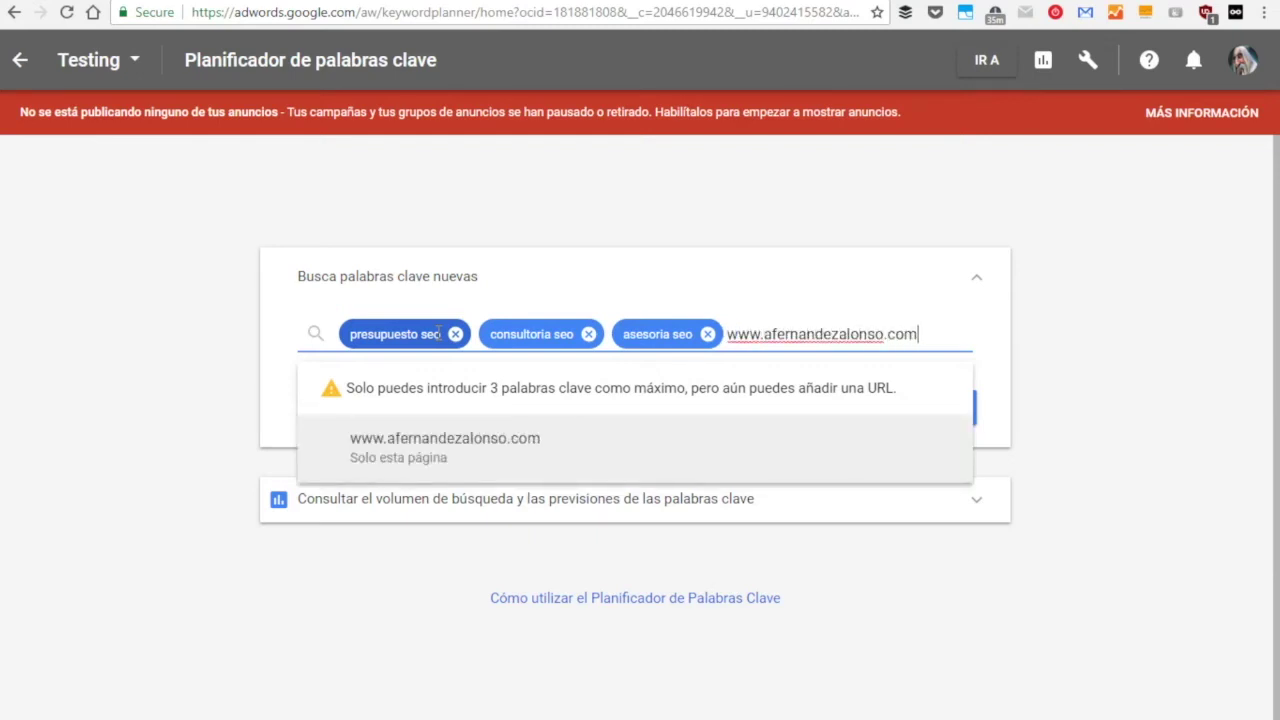
pyautogui.press('Return')
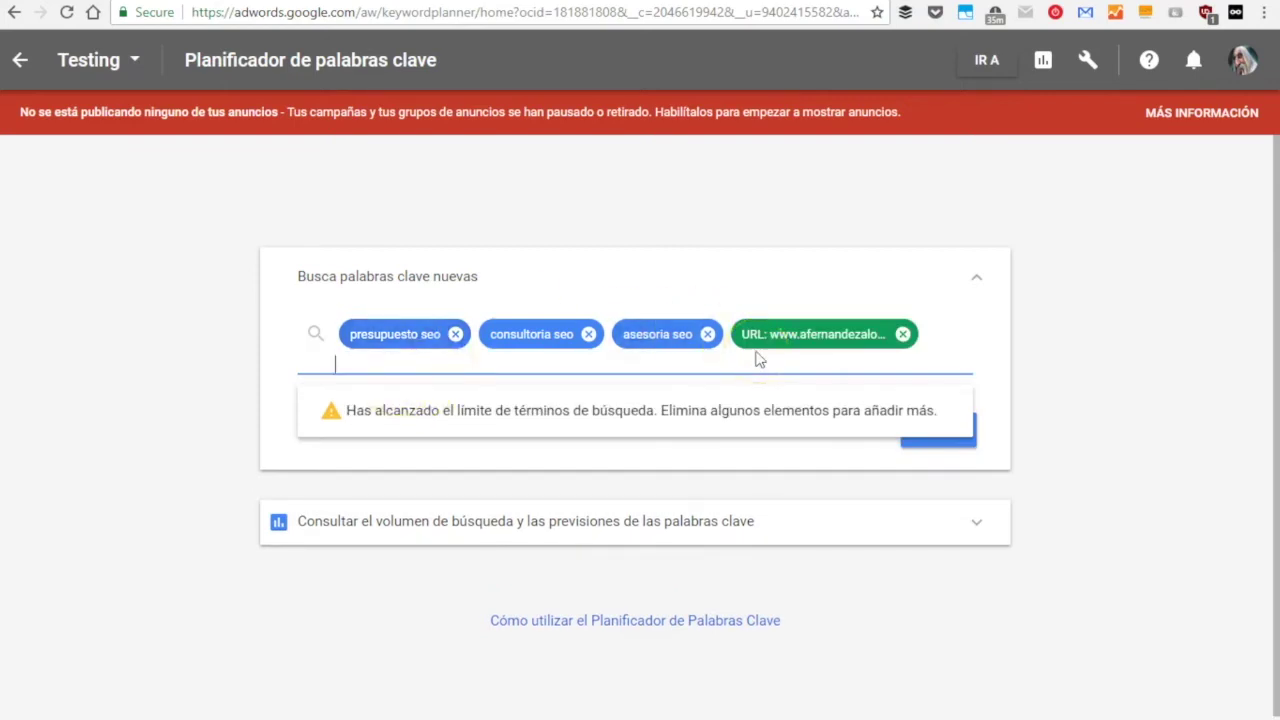
# - List consultor seo, asesoria seo, posicionamiento seo, presupuesto seo and auditoria seo, one per line, for the search volume and forecast query
pyautogui.click(977, 519)
pyautogui.click(588, 395)
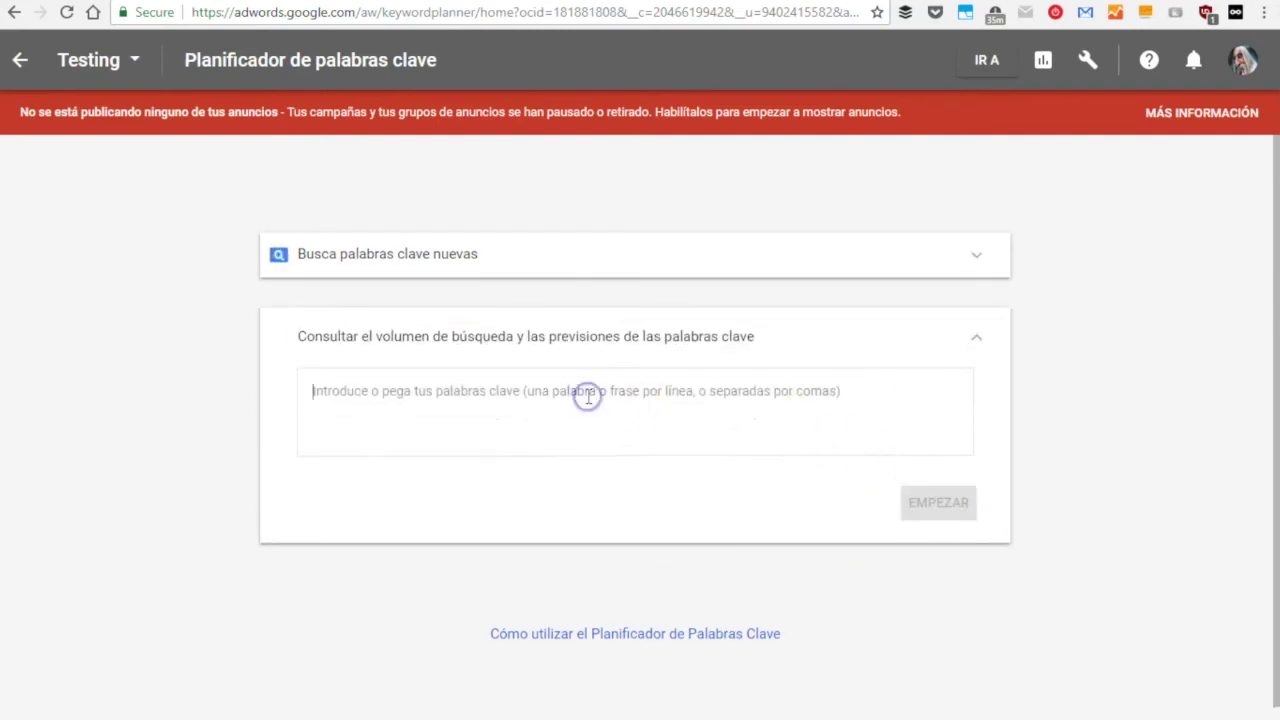
pyautogui.write('consultor seo')
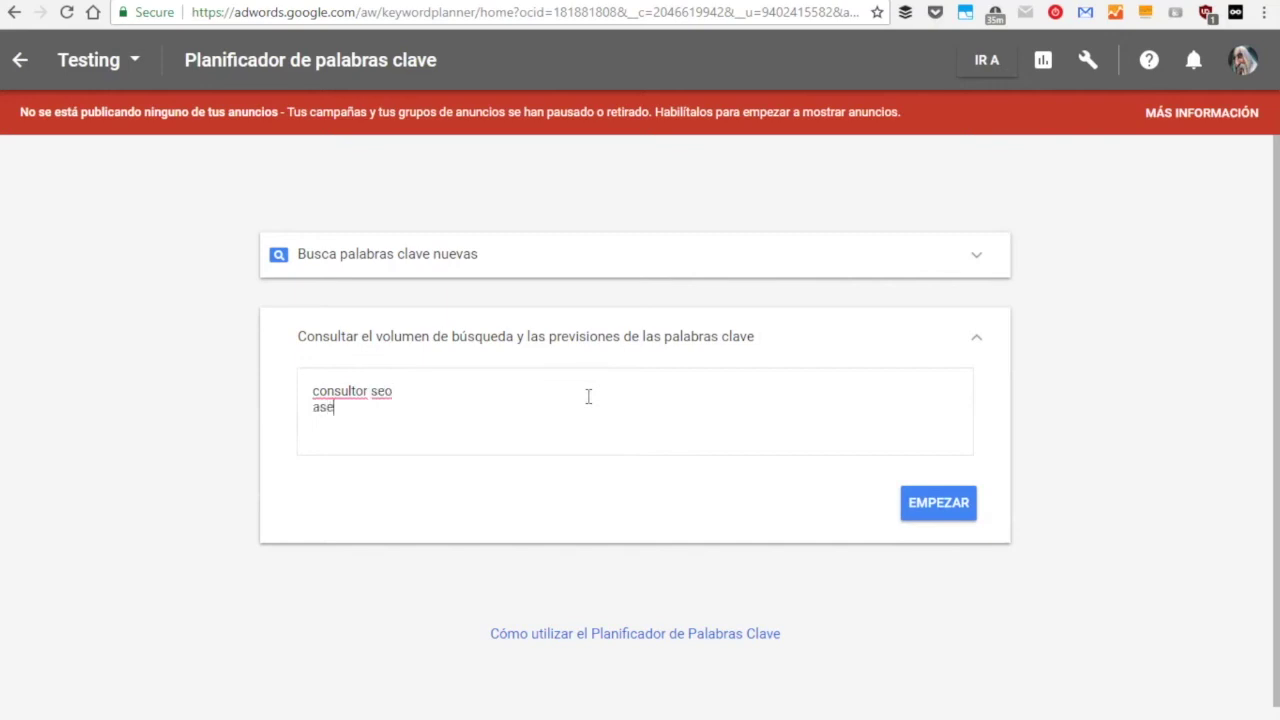
pyautogui.press('Return')
pyautogui.write('pos')
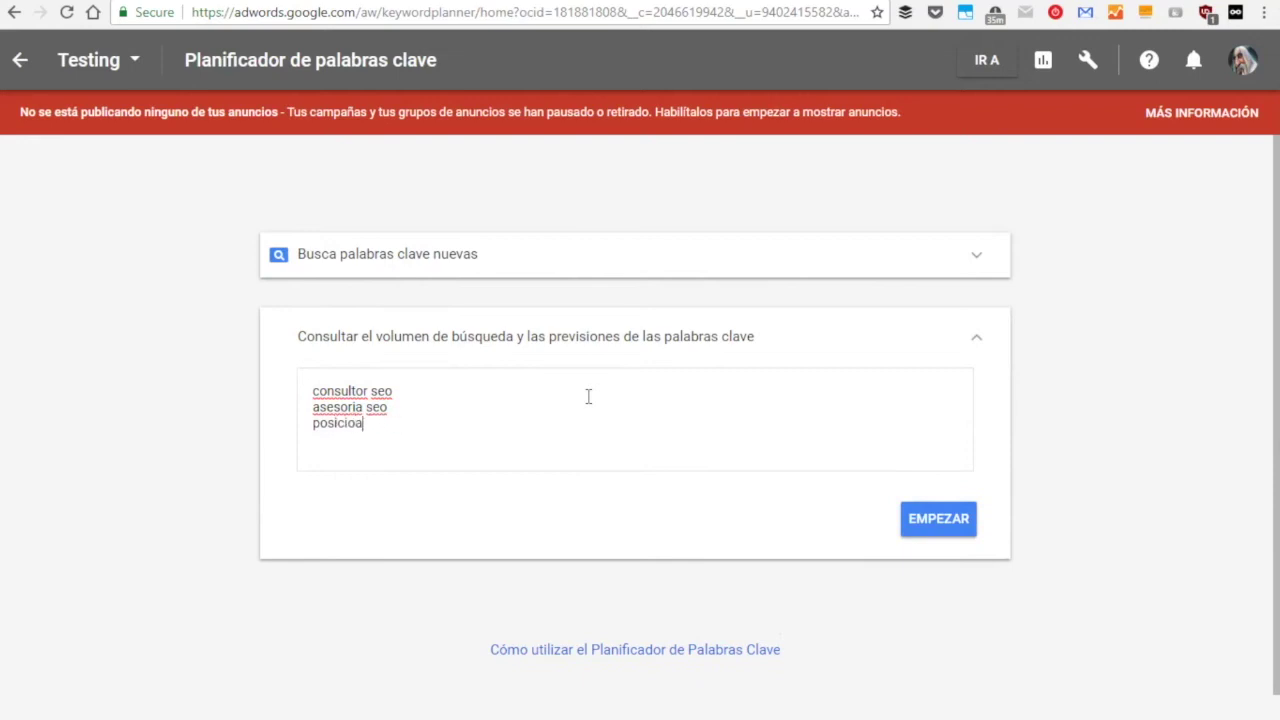
pyautogui.write('icionamiento seo')
pyautogui.press('Return')
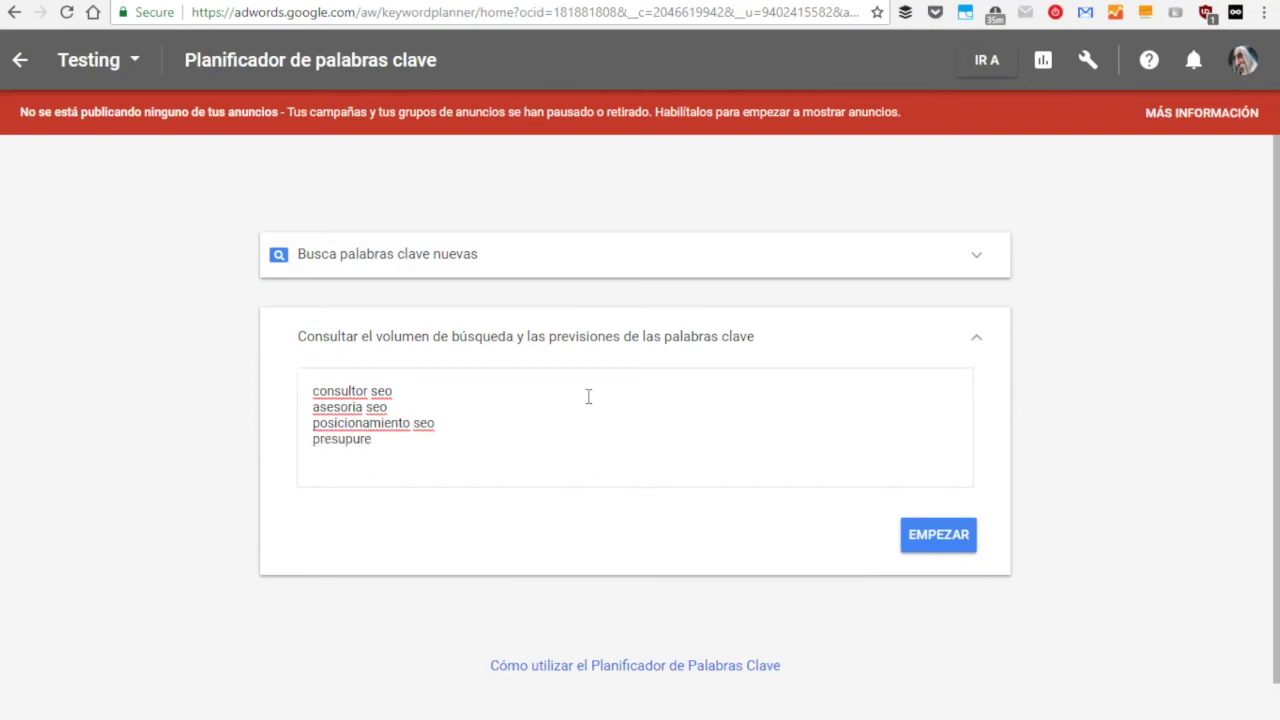
pyautogui.write('presupuesto seo')
pyautogui.press('Return')
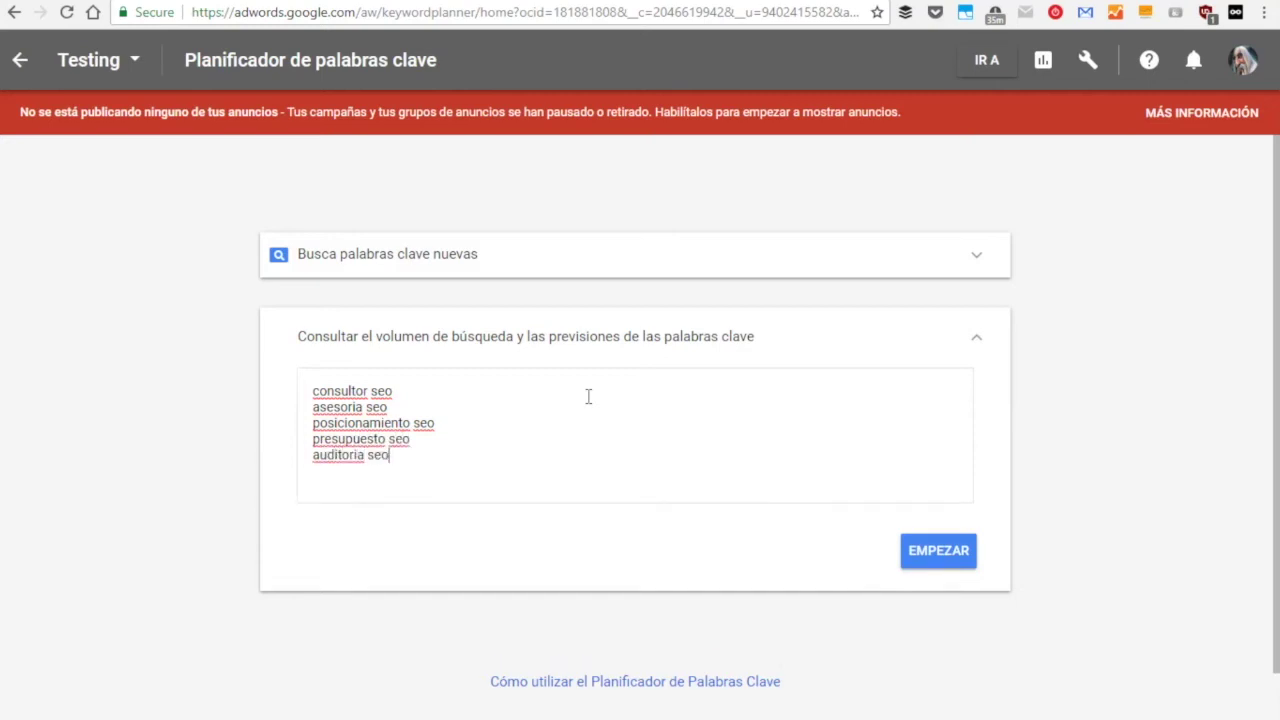
pyautogui.write('auditoria seo')
pyautogui.press('Return')
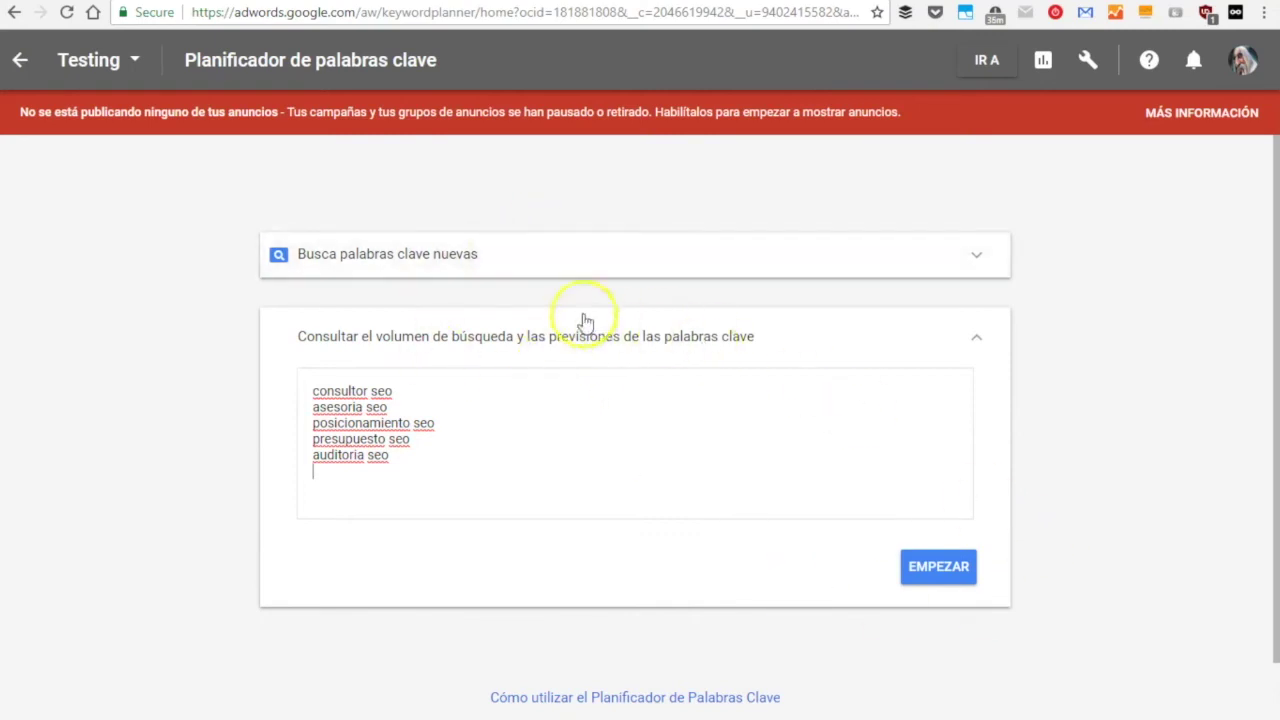
pyautogui.click(549, 260)
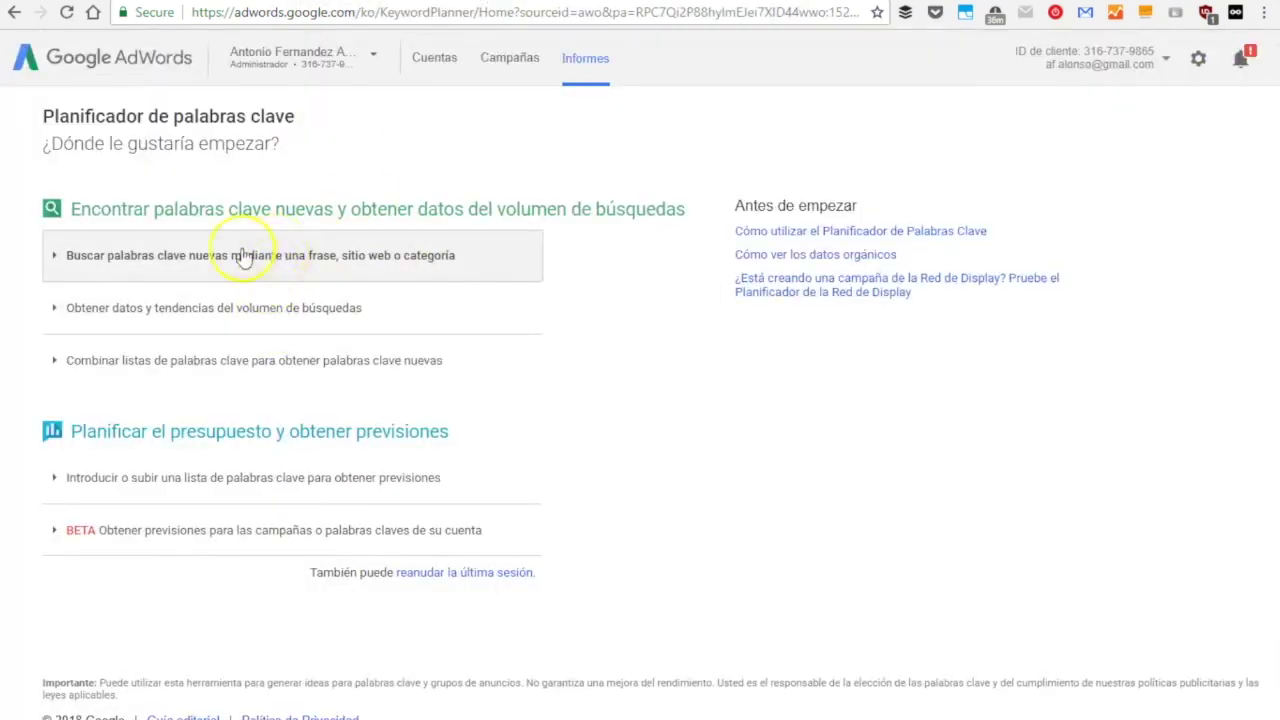
# - In the old Keyword Planner, expand the search by phrase, website or category and review its targeting and customization options
pyautogui.moveTo(200, 362)
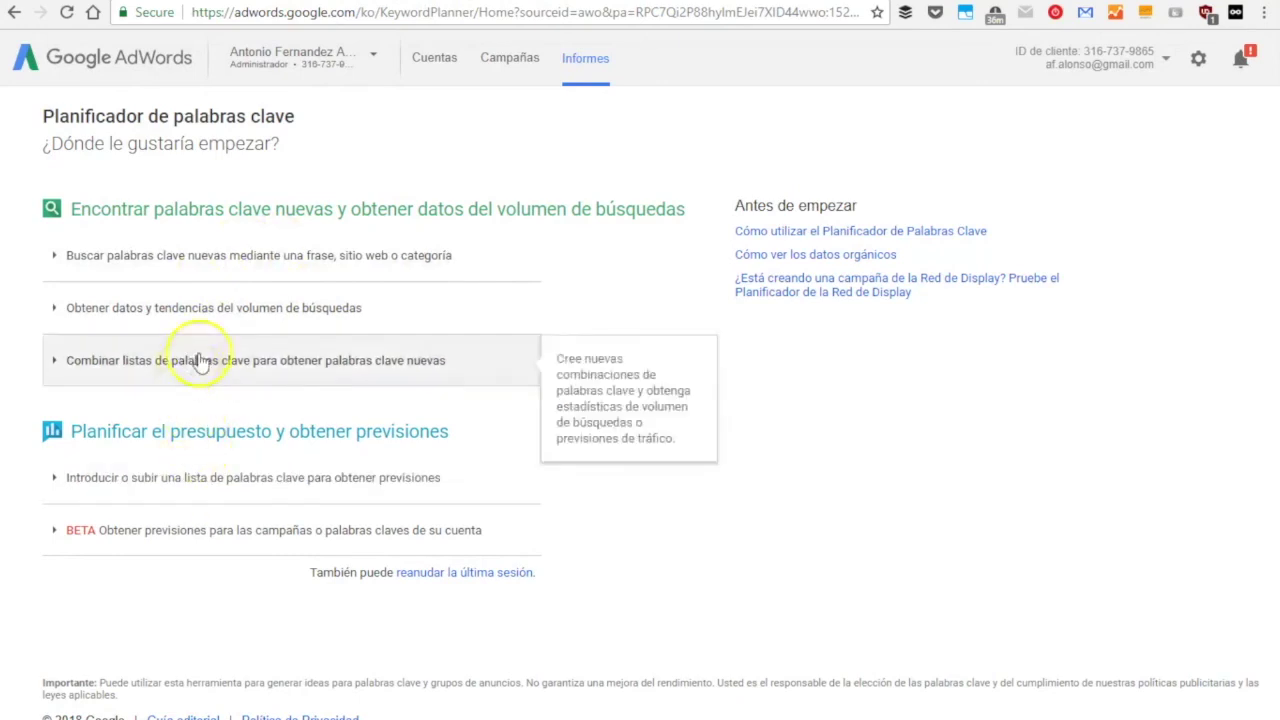
pyautogui.click(205, 258)
pyautogui.scroll(-2, 314, 471)
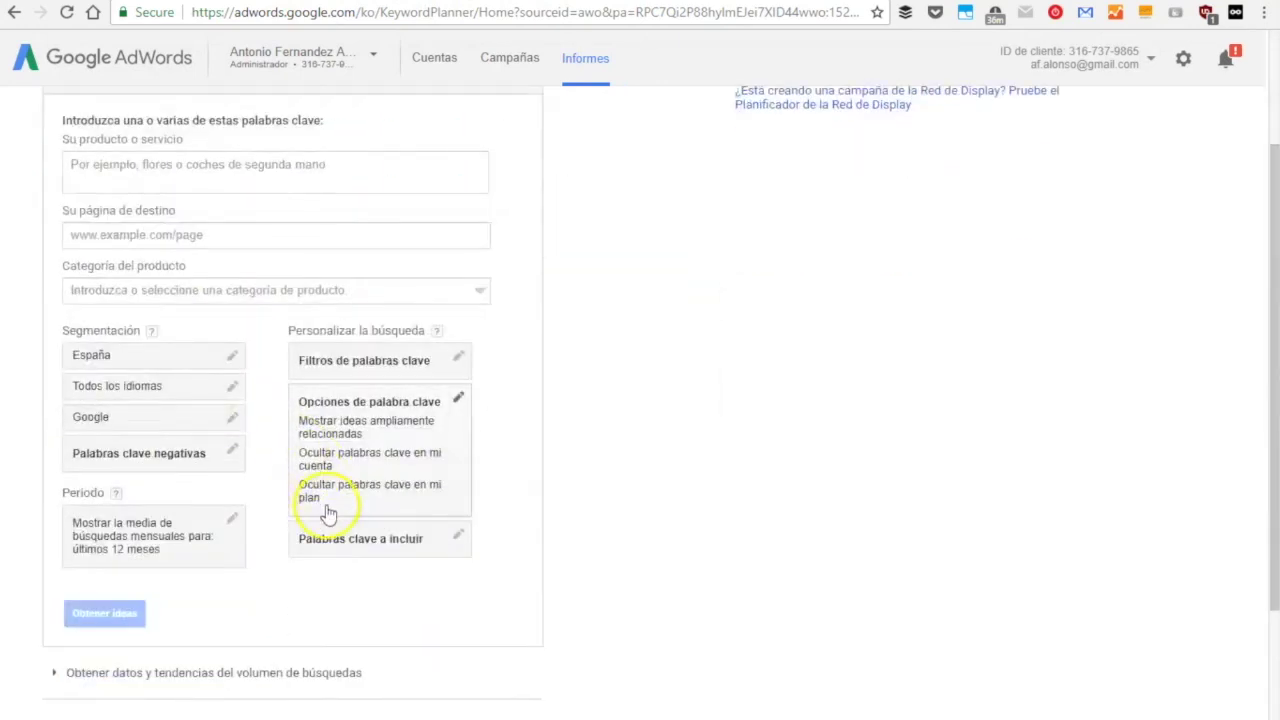
pyautogui.scroll(1, 329, 514)
pyautogui.scroll(-1, 329, 514)
pyautogui.scroll(-1, 329, 514)
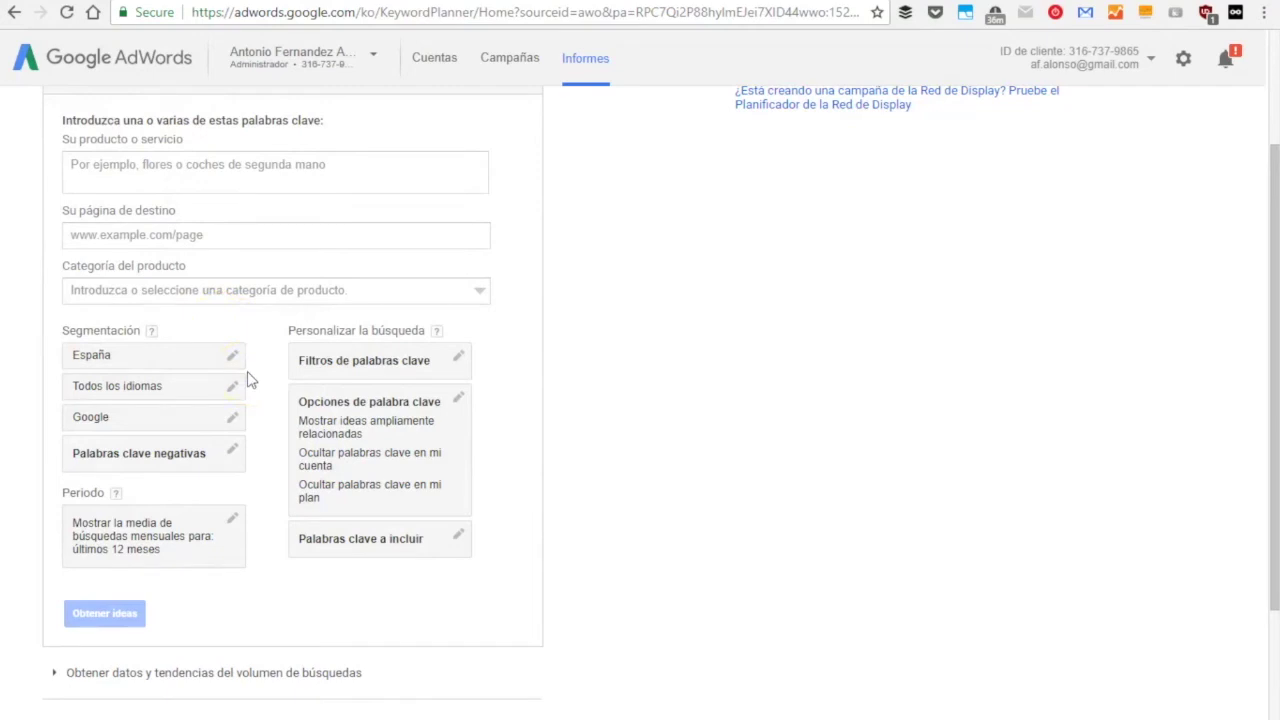
# - Enter presupuesto seo, asesoria seo, auditoria seo and posicionamiento seo as the product or service
pyautogui.click(192, 170)
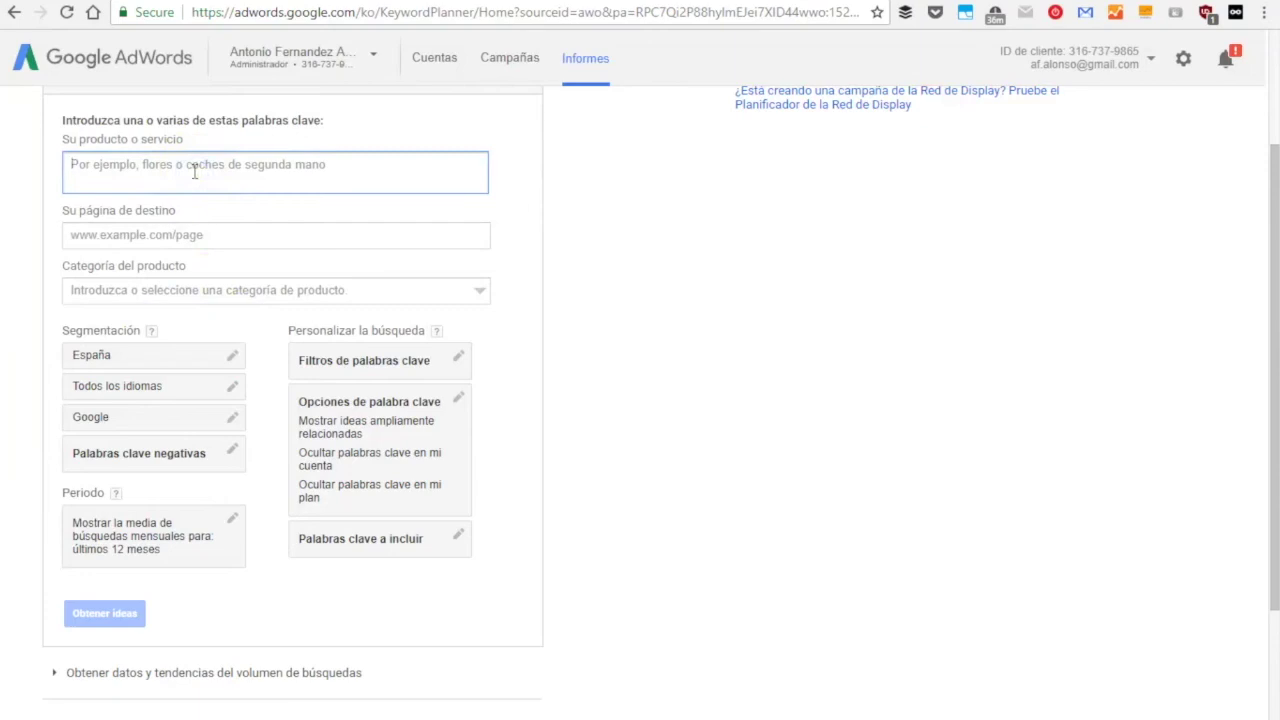
pyautogui.write('presupuesto')
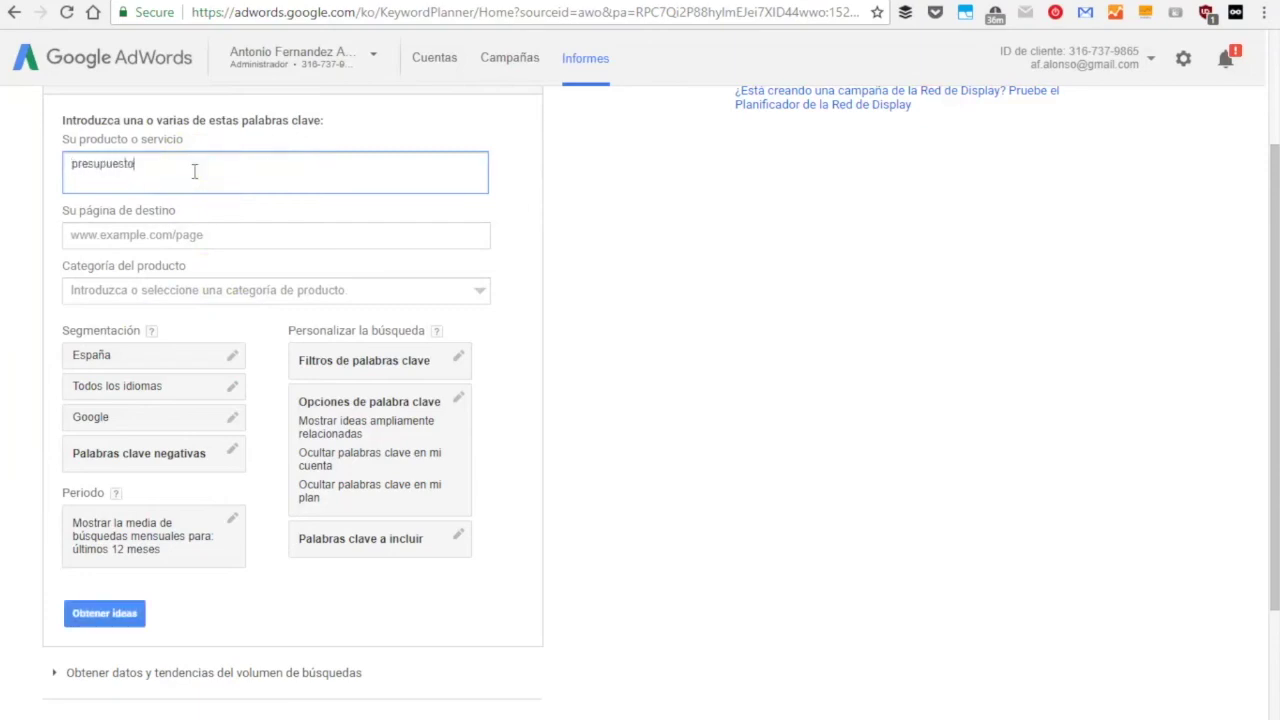
pyautogui.write(' seo, asesoria seo, auditoria s')
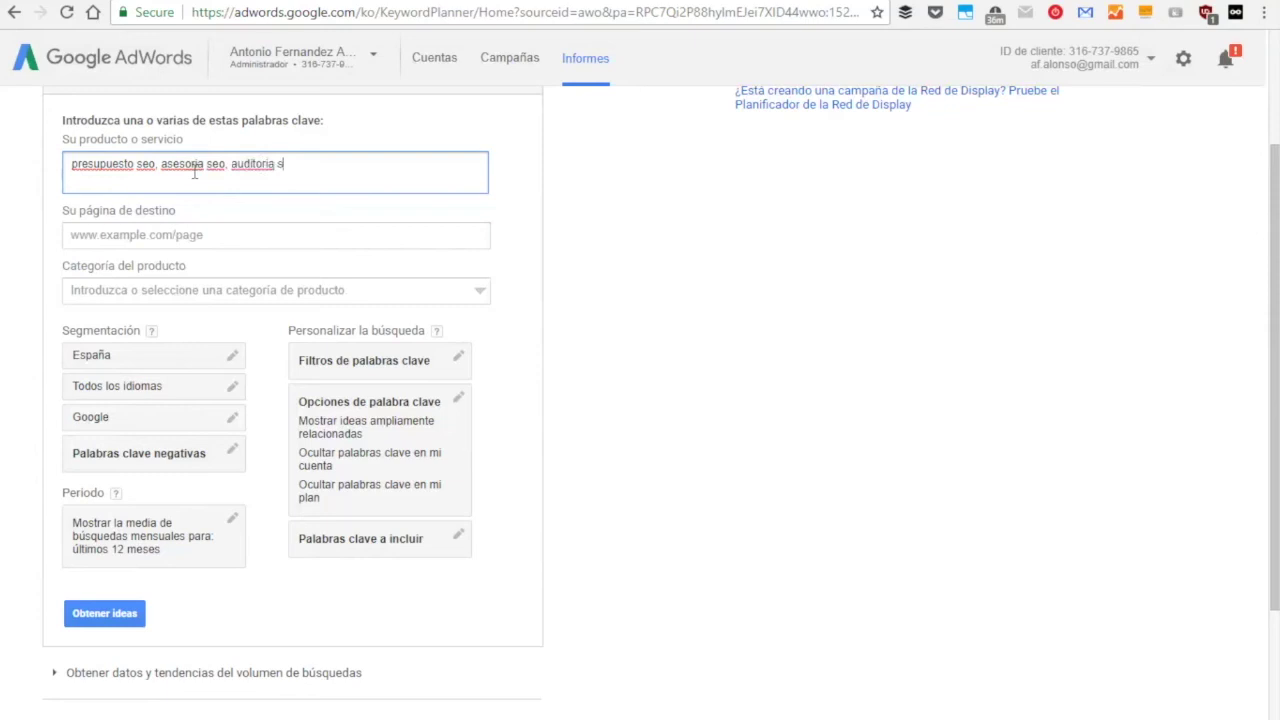
pyautogui.write('eo, posicionamiento,')
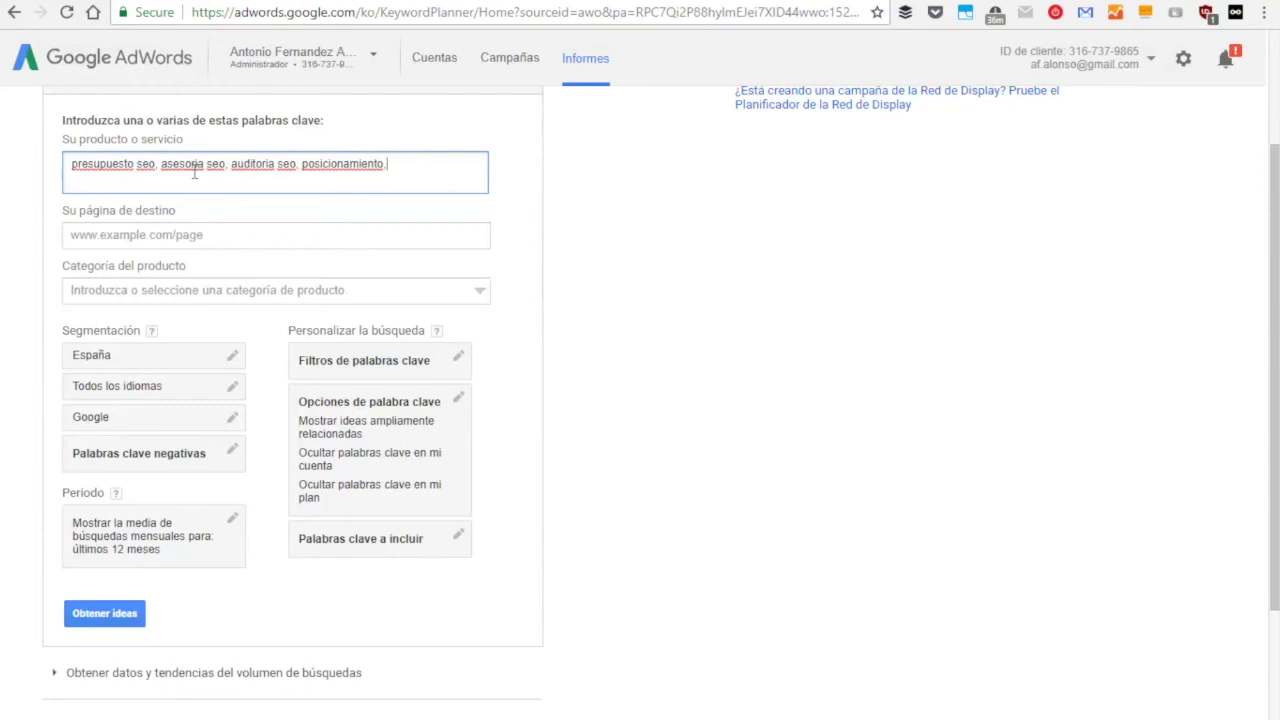
pyautogui.press('BackSpace')
pyautogui.write('seo')
# - Look over the landing page and product category fields of the keyword search form
pyautogui.click(195, 236)
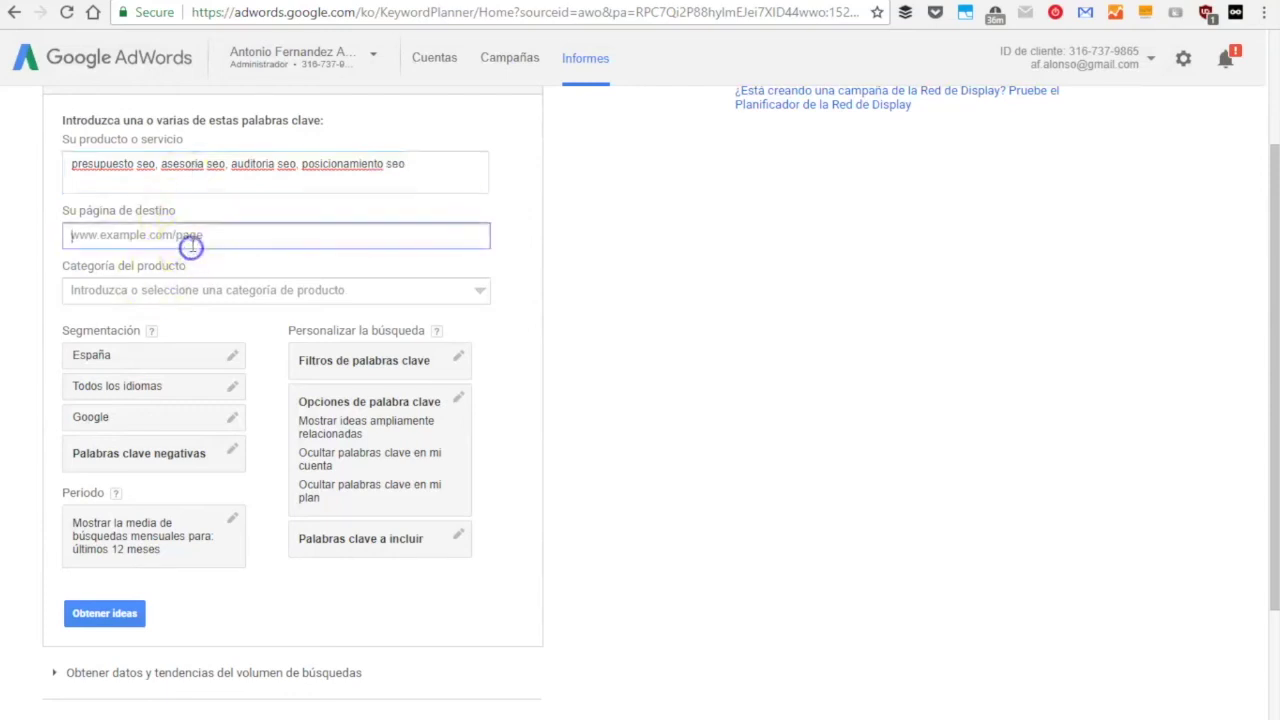
pyautogui.click(203, 163)
pyautogui.click(153, 289)
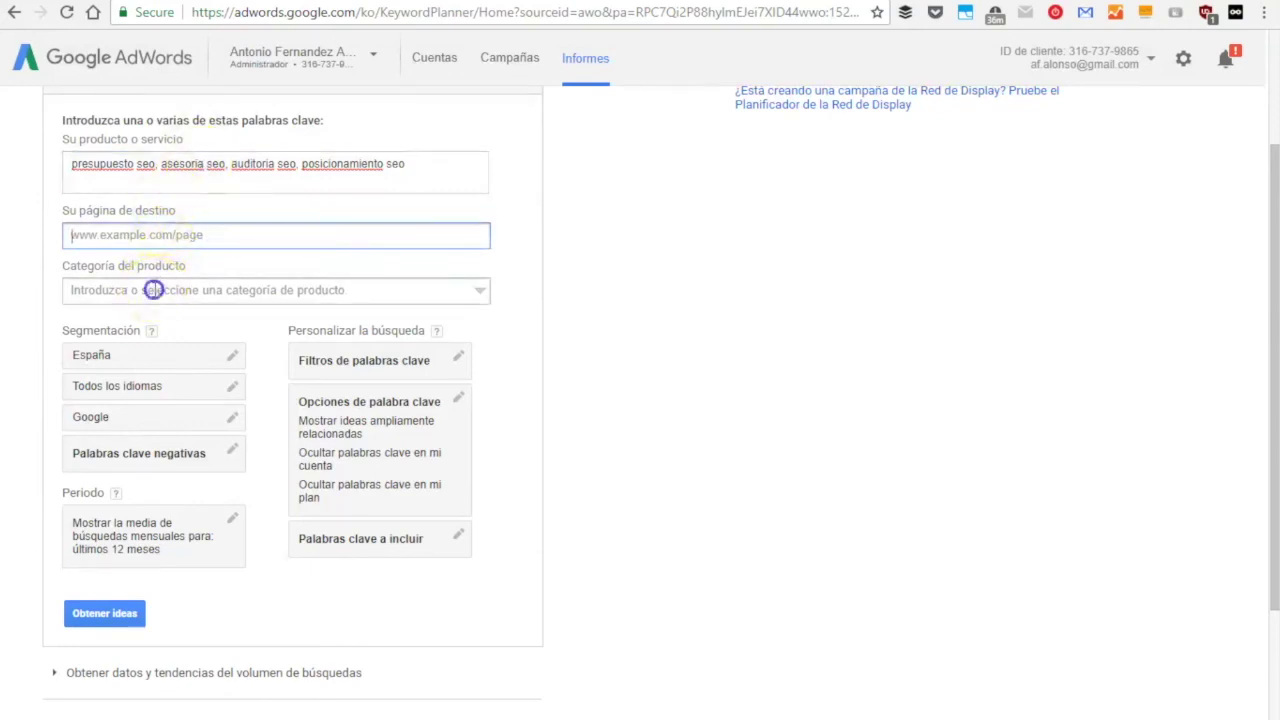
pyautogui.click(797, 276)
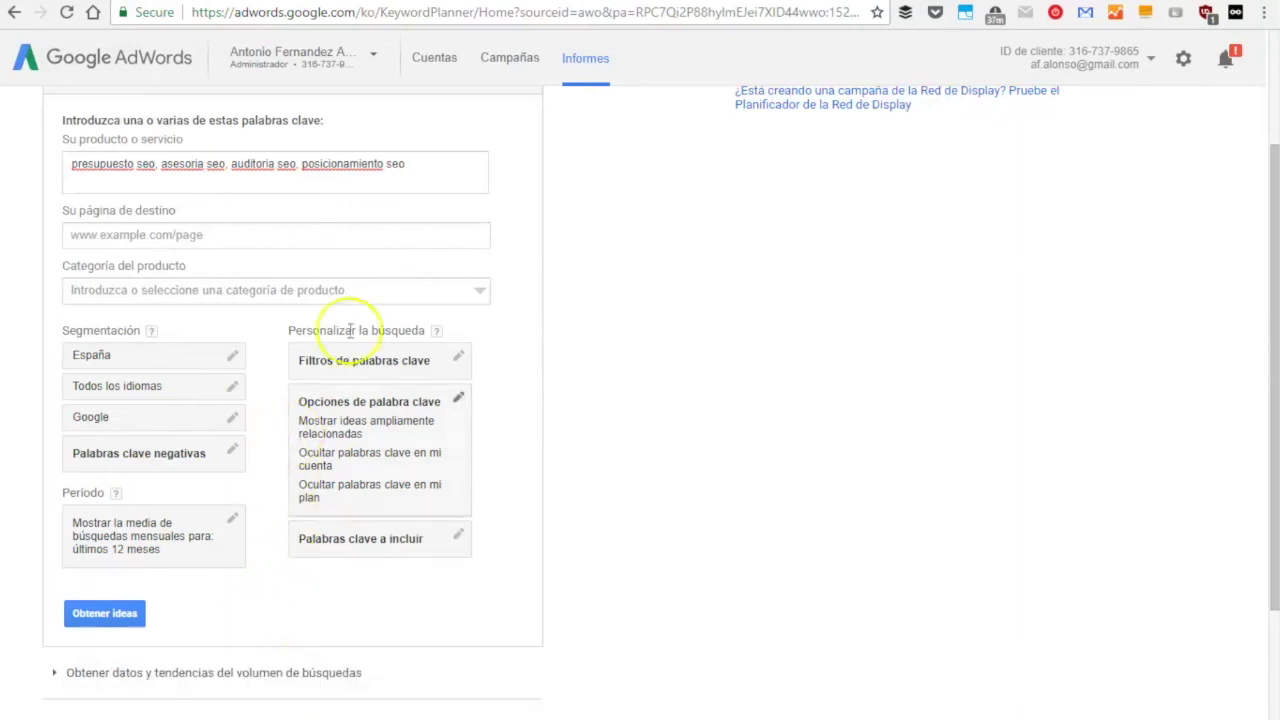
# - Collapse the new keyword search and examine the form for search volume data and trends, including its segmentation and period options
pyautogui.scroll(2, 337, 343)
pyautogui.click(324, 262)
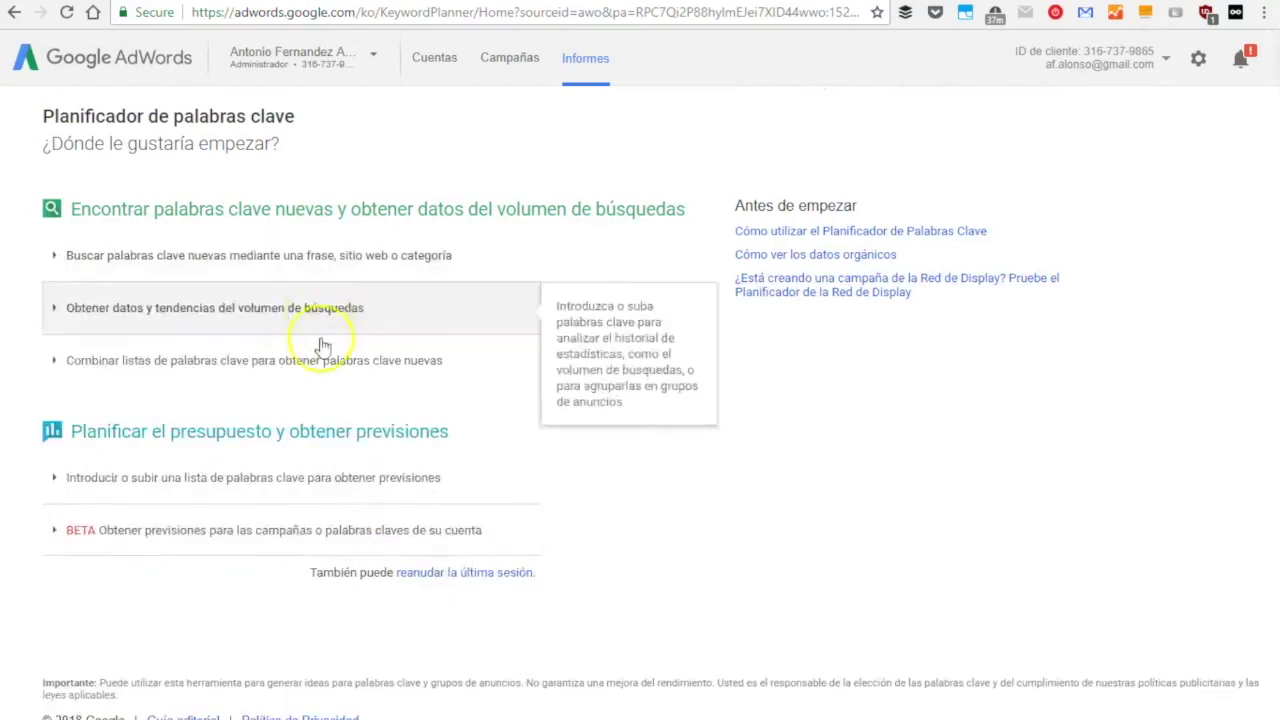
pyautogui.click(227, 322)
pyautogui.click(260, 424)
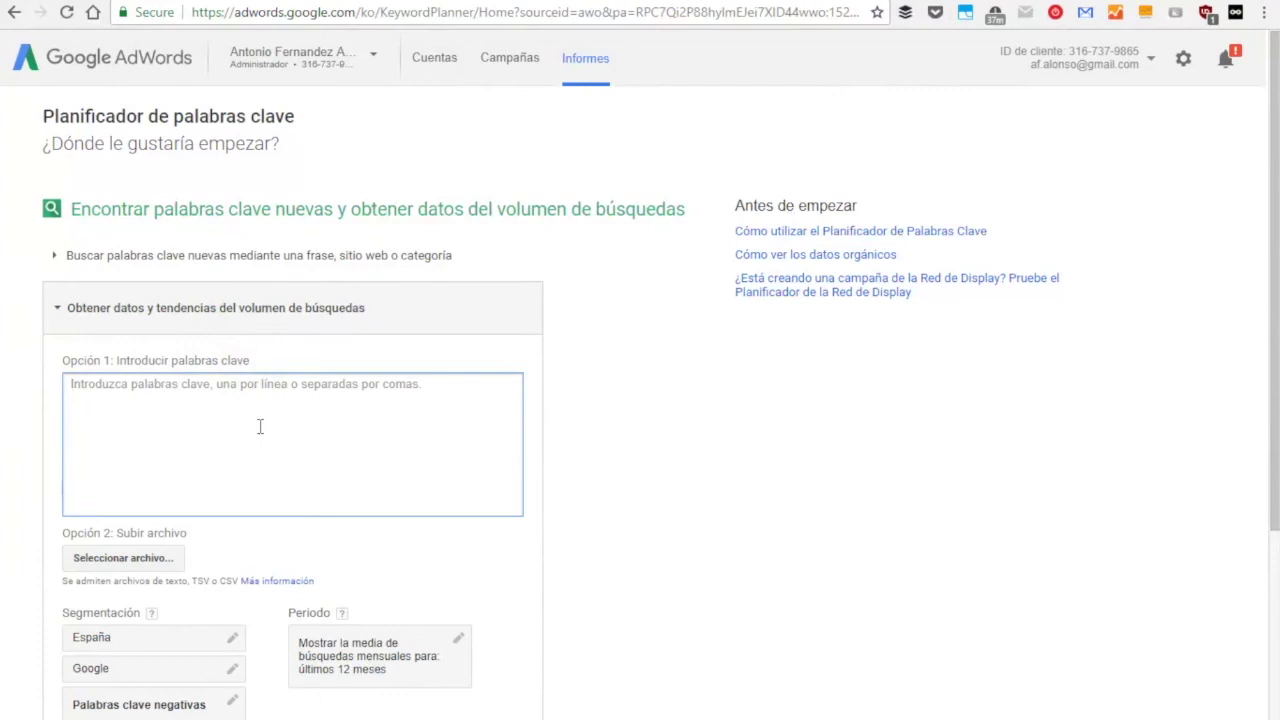
pyautogui.scroll(-2, 268, 440)
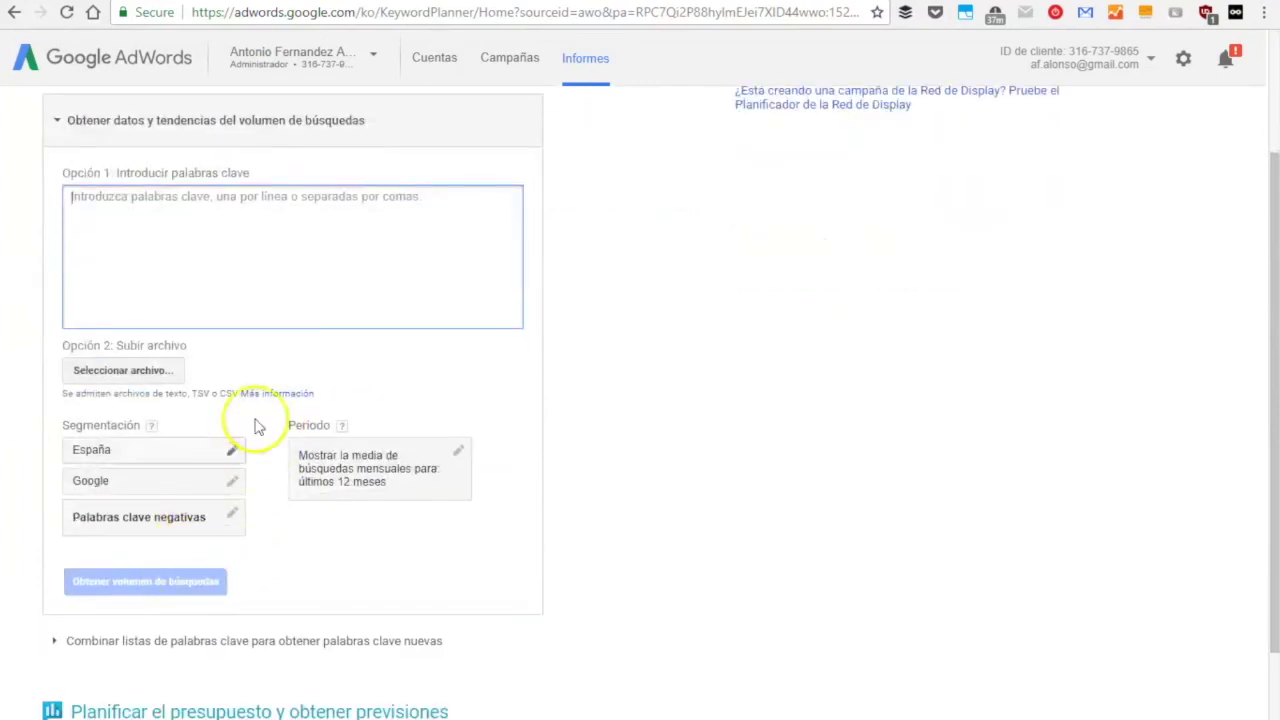
# - Examine the form for combining keyword lists and the one for getting forecasts from an entered or uploaded list
pyautogui.click(150, 641)
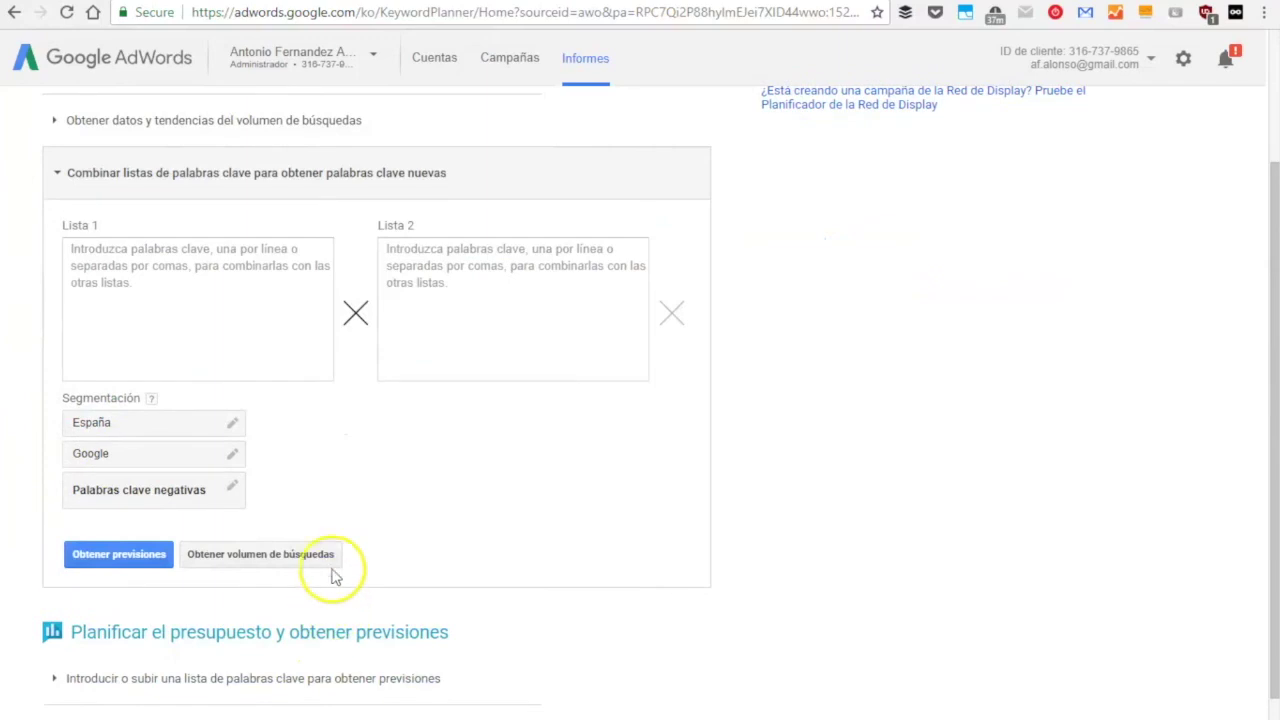
pyautogui.scroll(-2, 335, 577)
pyautogui.click(228, 541)
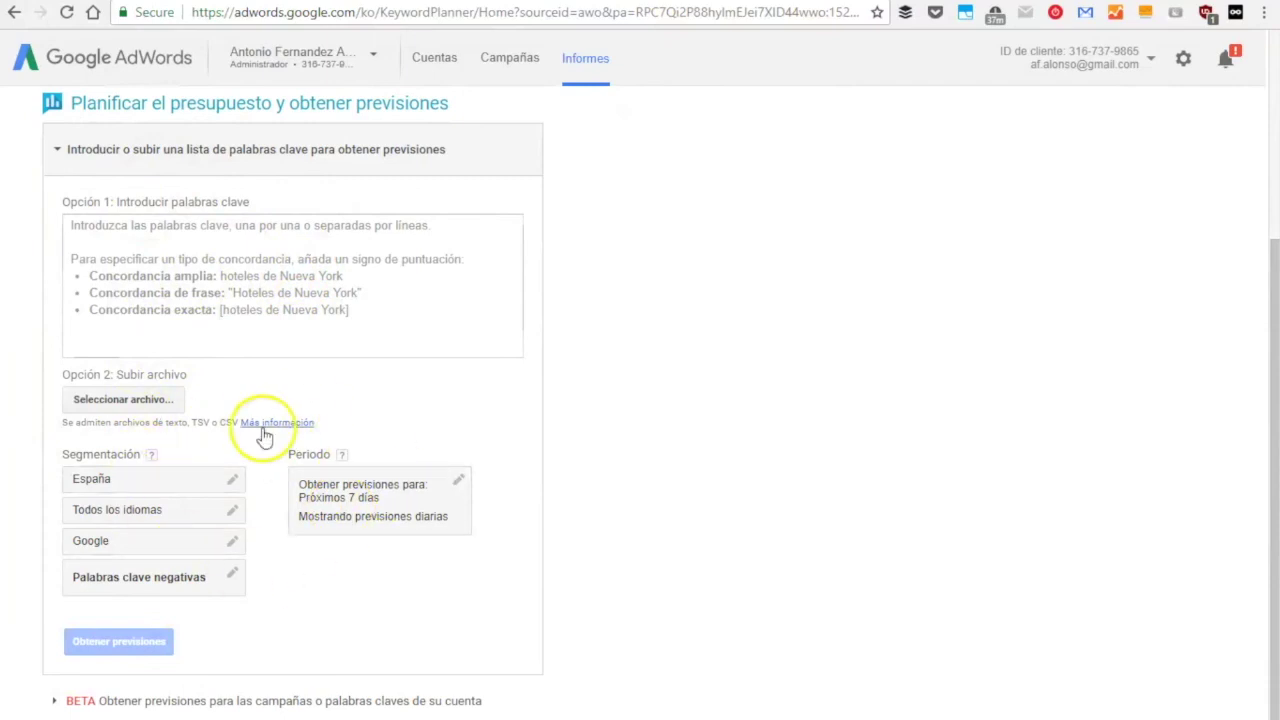
pyautogui.scroll(3, 263, 435)
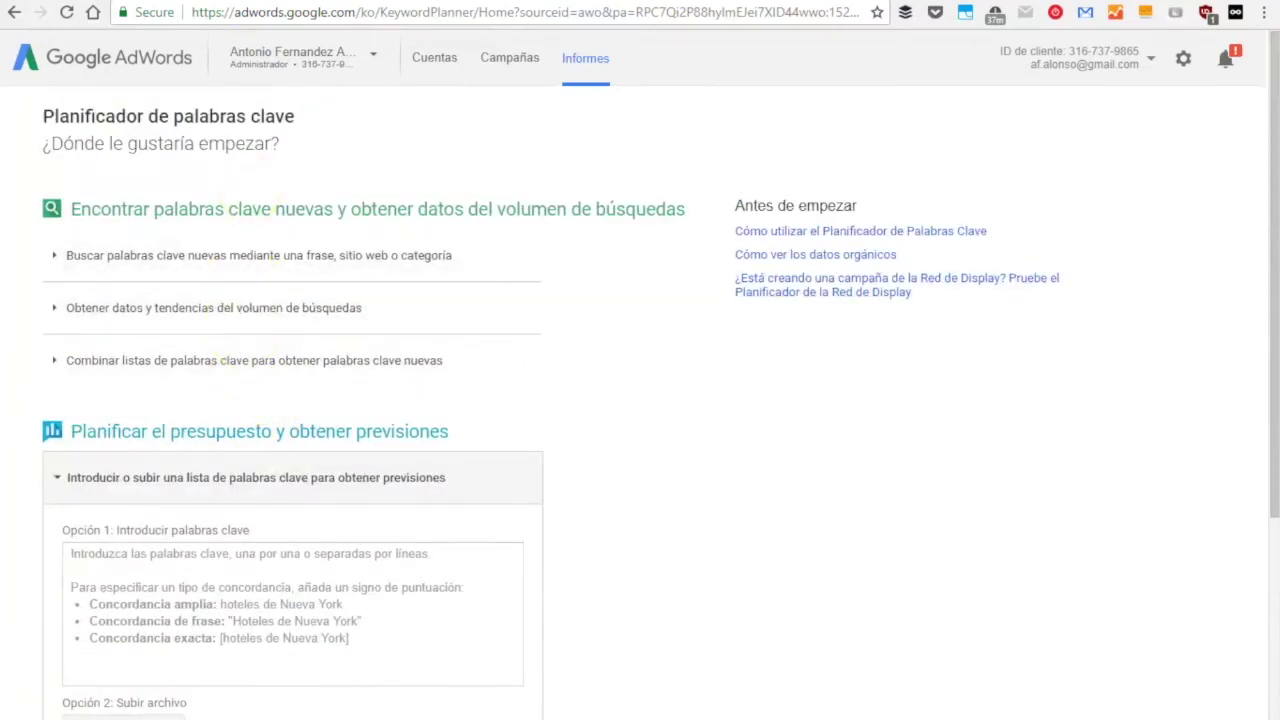